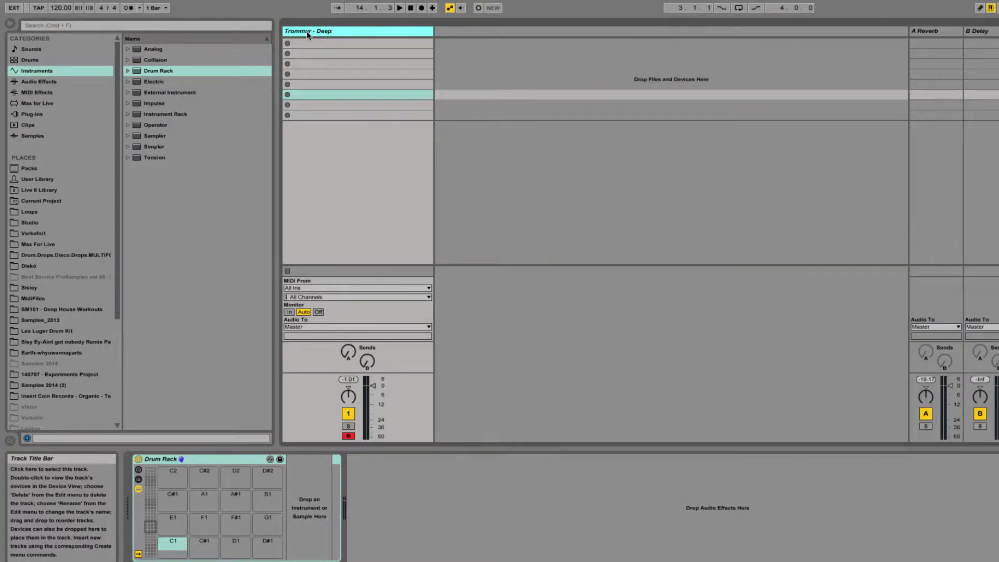
Finish renaming the track as Trommur - Deephouse and search the samples for kick.
{"action": "type", "text": "house"}
{"action": "left_click", "coordinate": [32, 136]}
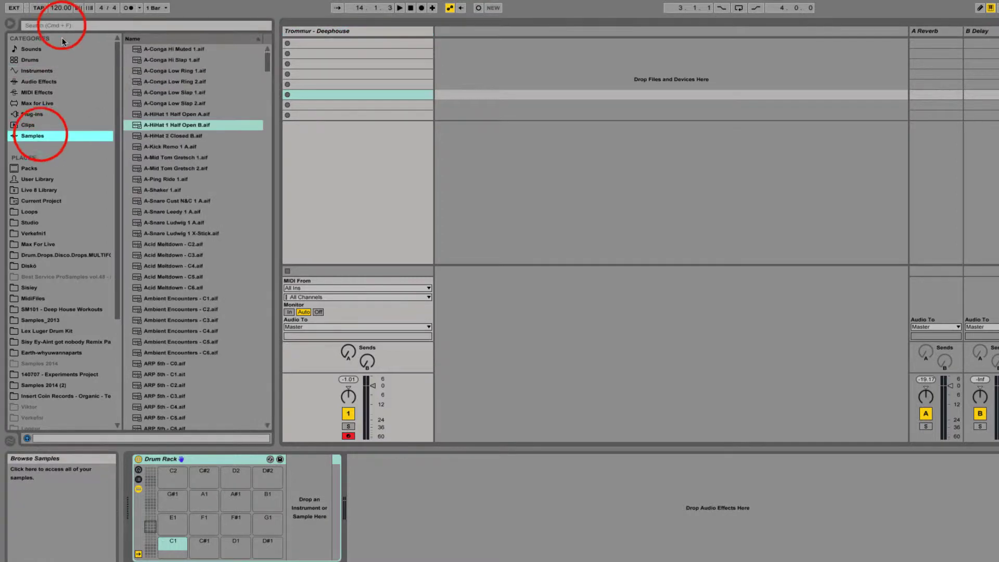
{"action": "left_click", "coordinate": [63, 26]}
{"action": "type", "text": "kick"}
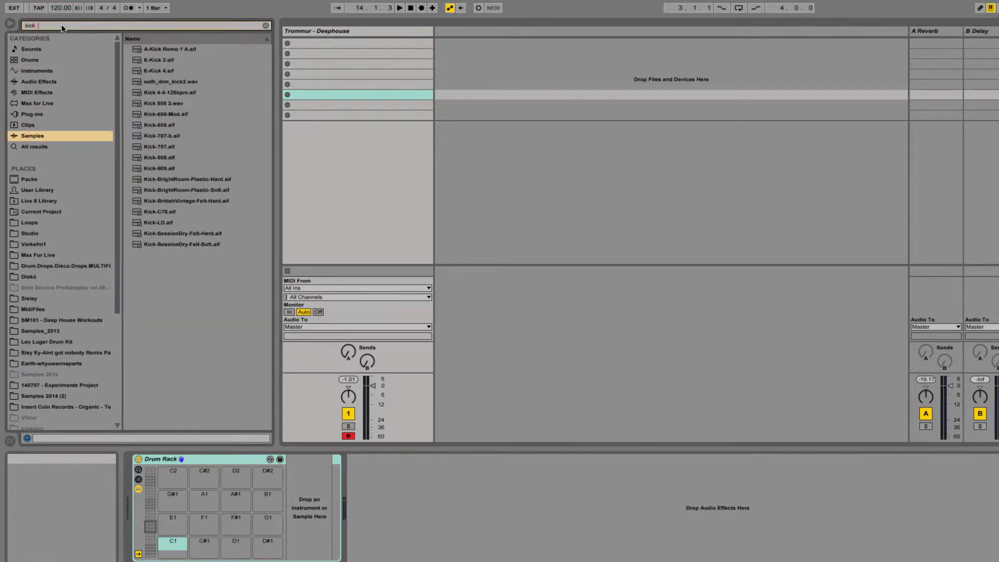
Preview several kick samples and load Kick-808.aif onto the Drum Rack's C1 pad.
{"action": "left_click", "coordinate": [163, 136]}
{"action": "key", "text": "Down"}
{"action": "key", "text": "Down"}
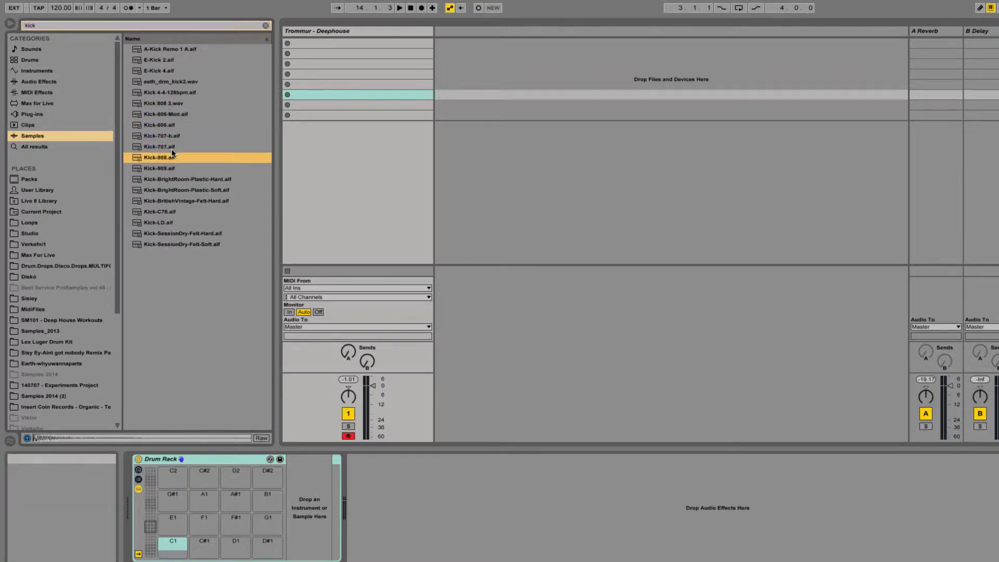
{"action": "left_click", "coordinate": [159, 159]}
{"action": "left_click", "coordinate": [158, 158]}
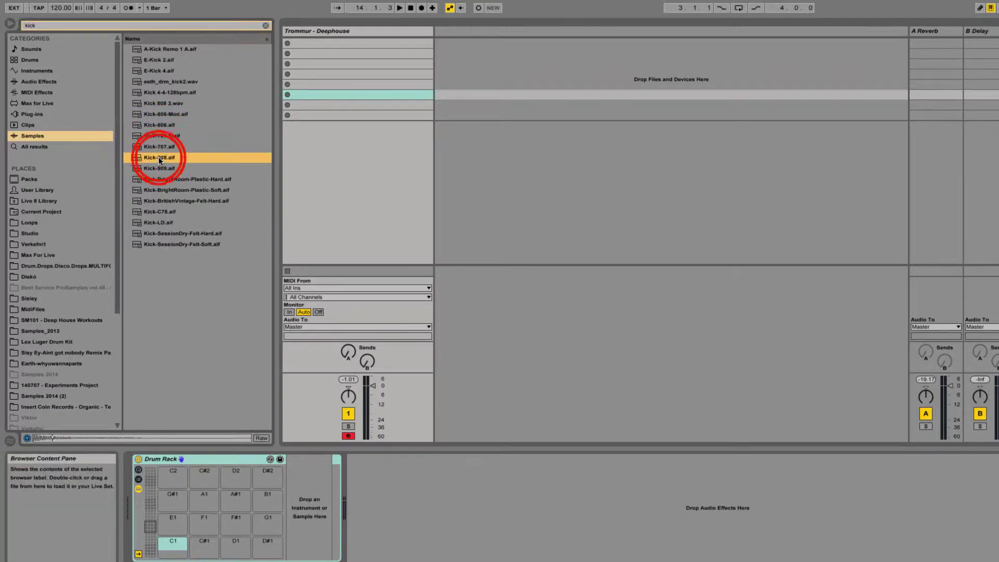
{"action": "left_click", "coordinate": [156, 157]}
{"action": "left_click", "coordinate": [154, 158]}
{"action": "left_click", "coordinate": [154, 157]}
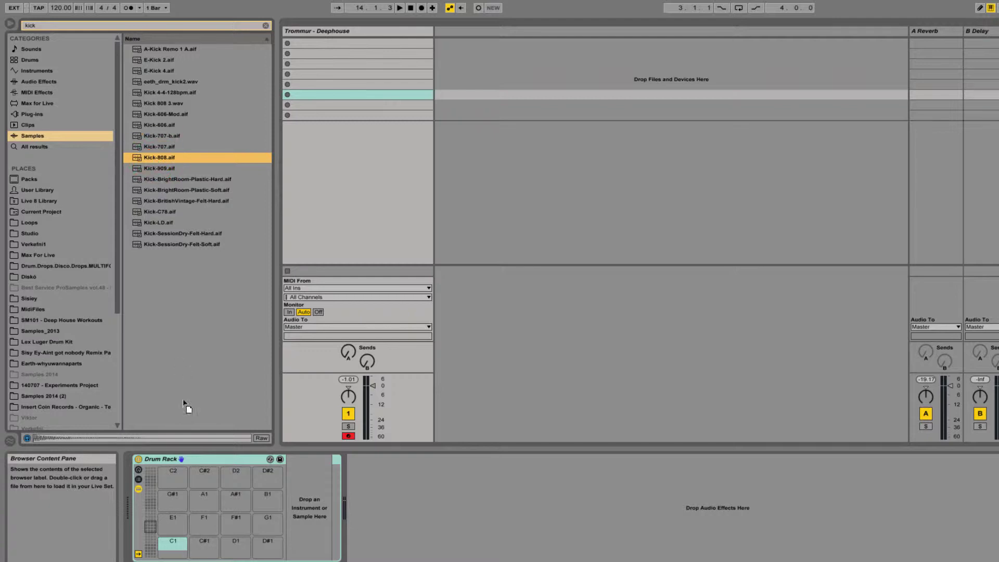
{"action": "left_click_drag", "start_coordinate": [180, 543], "coordinate": [180, 542]}
Search the samples for hihat and preview the 909, LD and 707 hi-hat sounds.
{"action": "left_click", "coordinate": [107, 28]}
{"action": "left_click", "coordinate": [108, 28]}
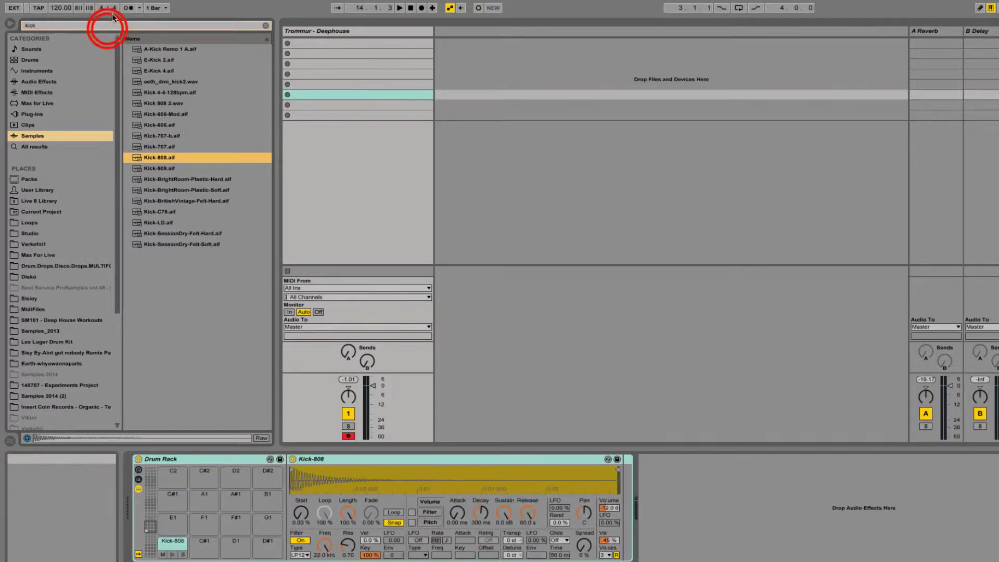
{"action": "type", "text": "hihat"}
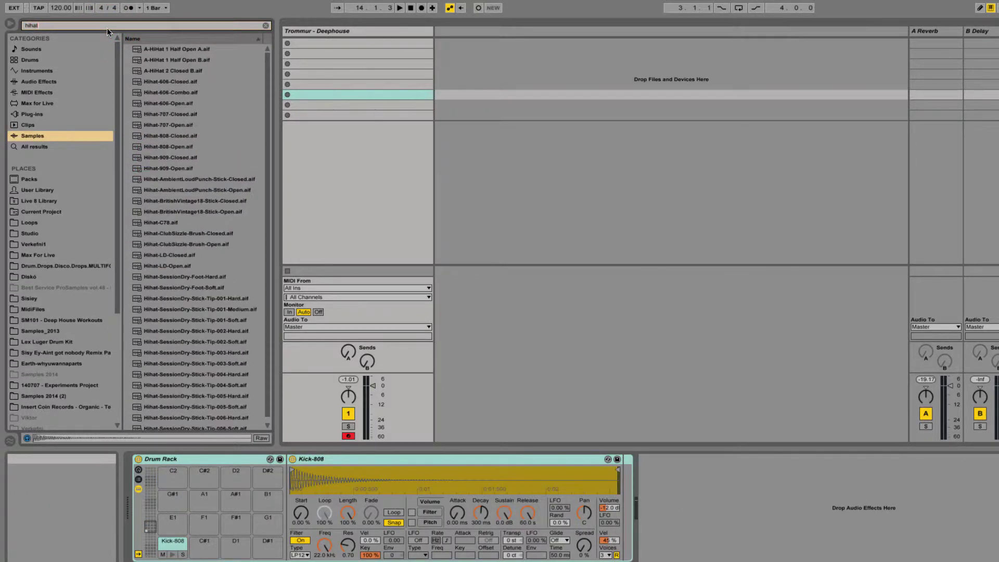
{"action": "left_click", "coordinate": [193, 158]}
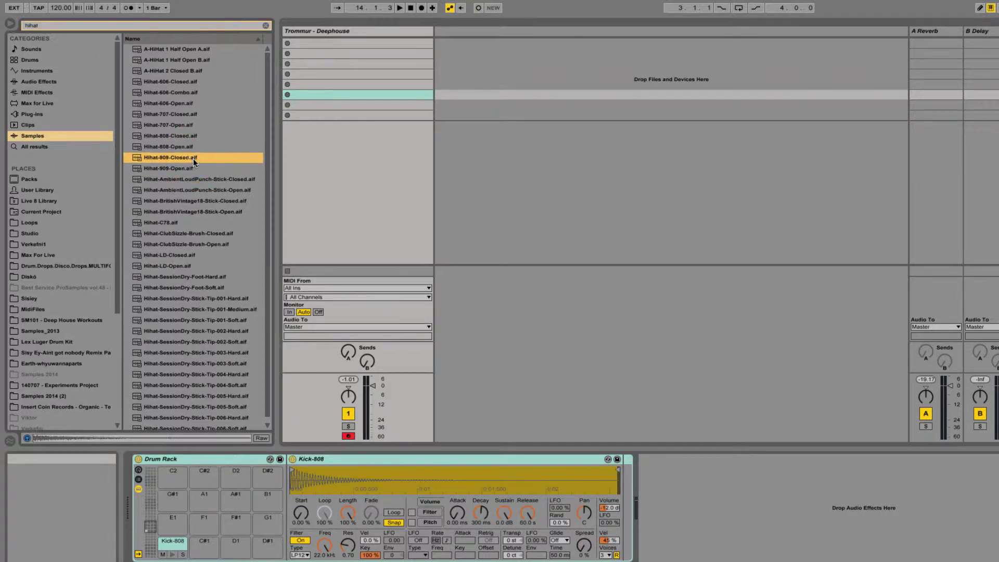
{"action": "left_click", "coordinate": [193, 166]}
{"action": "left_click", "coordinate": [179, 255]}
{"action": "key", "text": "Down"}
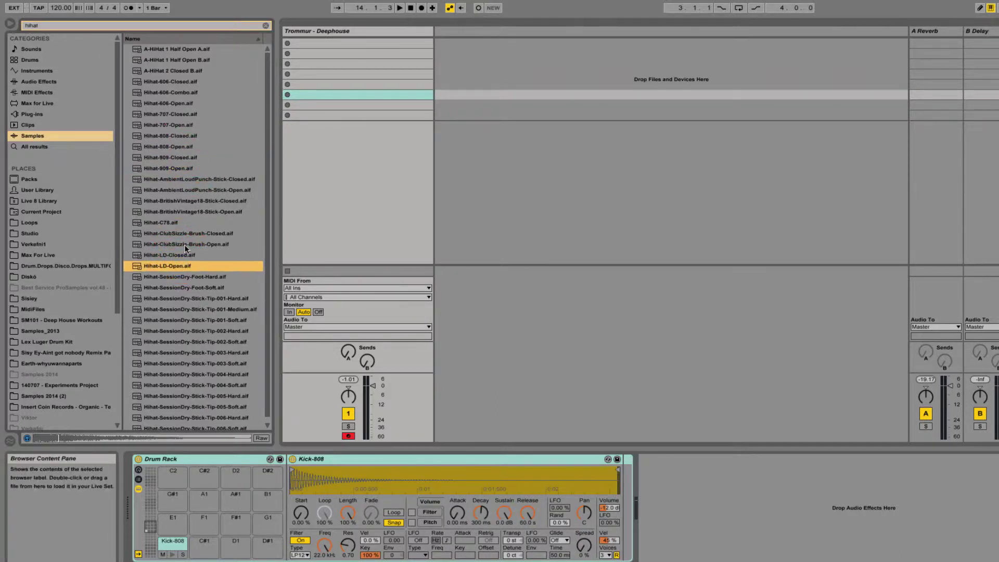
{"action": "left_click", "coordinate": [177, 154]}
{"action": "key", "text": "Up"}
{"action": "key", "text": "Up"}
{"action": "key", "text": "Up"}
{"action": "key", "text": "Up"}
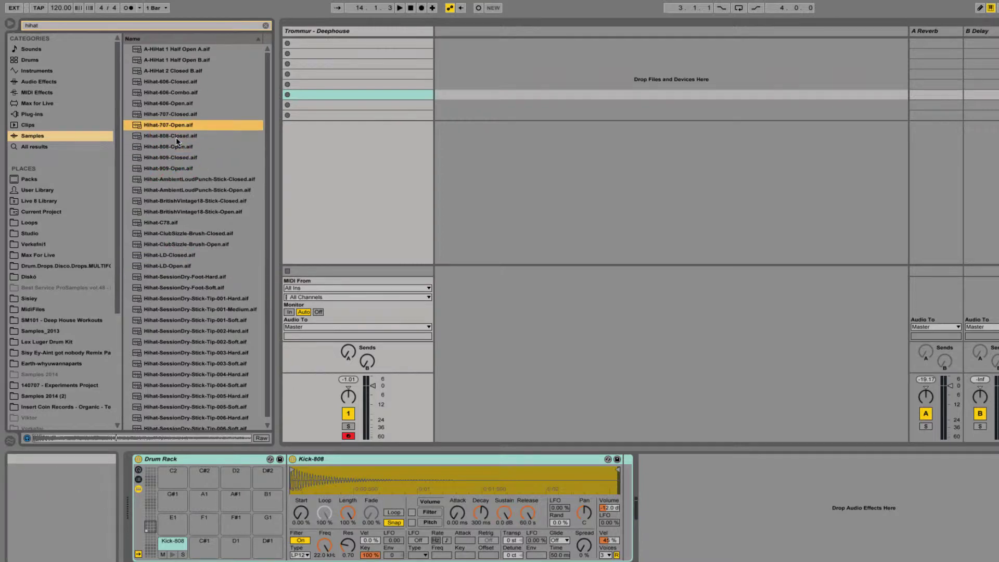
Load Hihat-909-Closed.aif onto the Drum Rack's C#1 pad and Hihat-909-Open.aif onto the D1 pad.
{"action": "key", "text": "Down"}
{"action": "key", "text": "Down"}
{"action": "key", "text": "Down"}
{"action": "key", "text": "Down"}
{"action": "key", "text": "Down"}
{"action": "left_click_drag", "start_coordinate": [163, 158], "coordinate": [238, 546]}
{"action": "left_click", "coordinate": [159, 178]}
{"action": "left_click", "coordinate": [152, 169]}
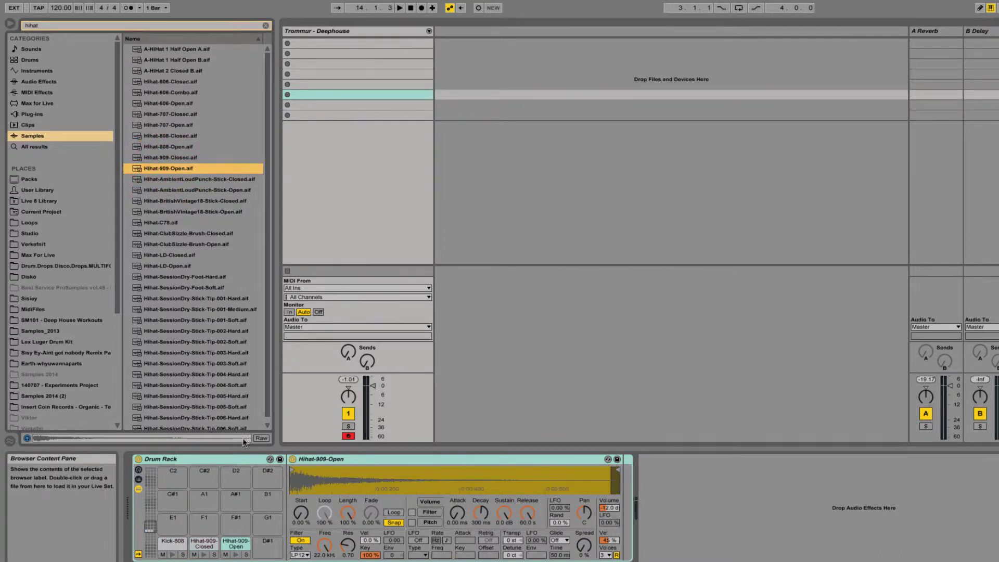
Search the samples for clap, preview the claps and load Clap-808.aif onto the D#1 pad.
{"action": "left_click", "coordinate": [104, 26]}
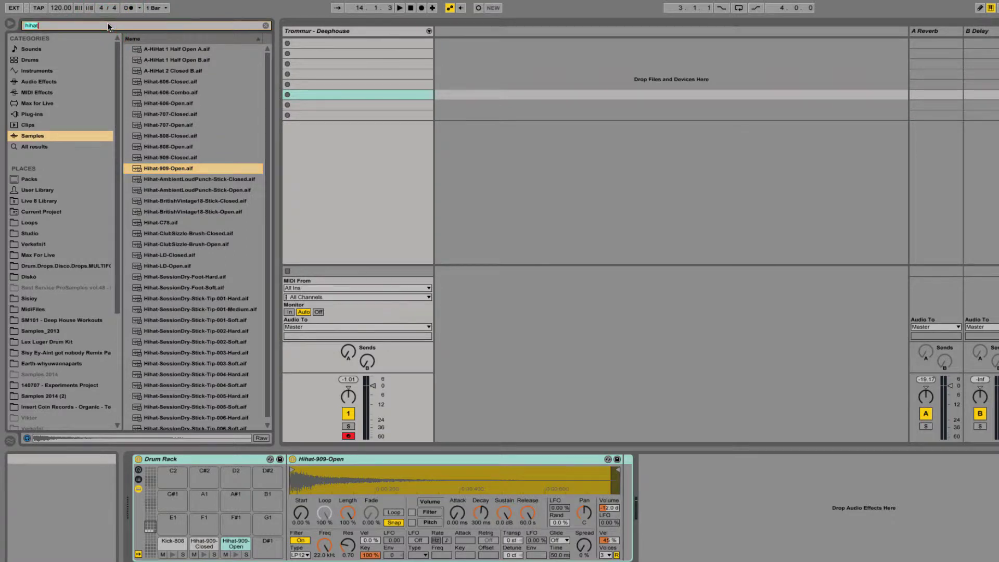
{"action": "type", "text": "clap"}
{"action": "left_click", "coordinate": [149, 44]}
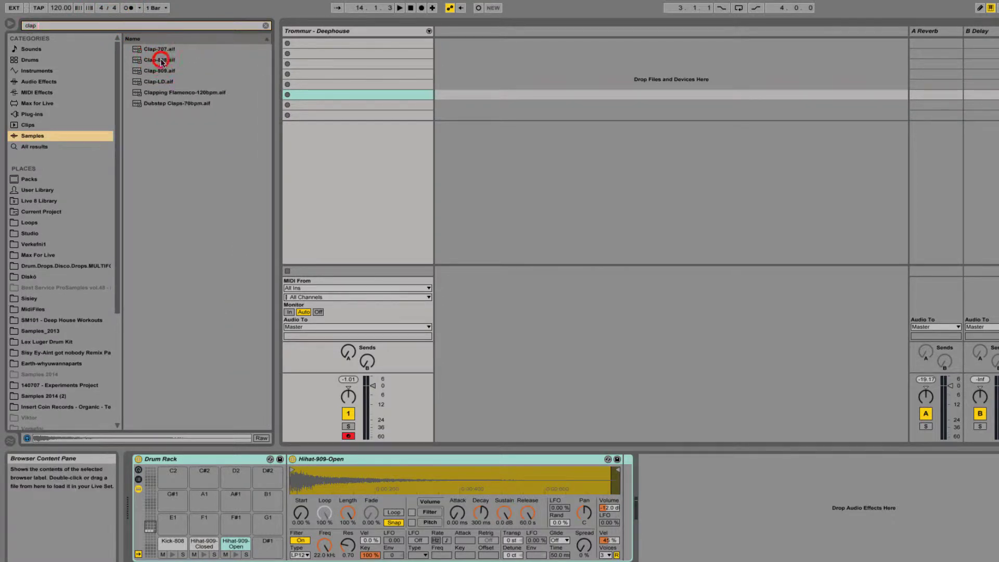
{"action": "left_click", "coordinate": [160, 58]}
{"action": "left_click", "coordinate": [149, 63]}
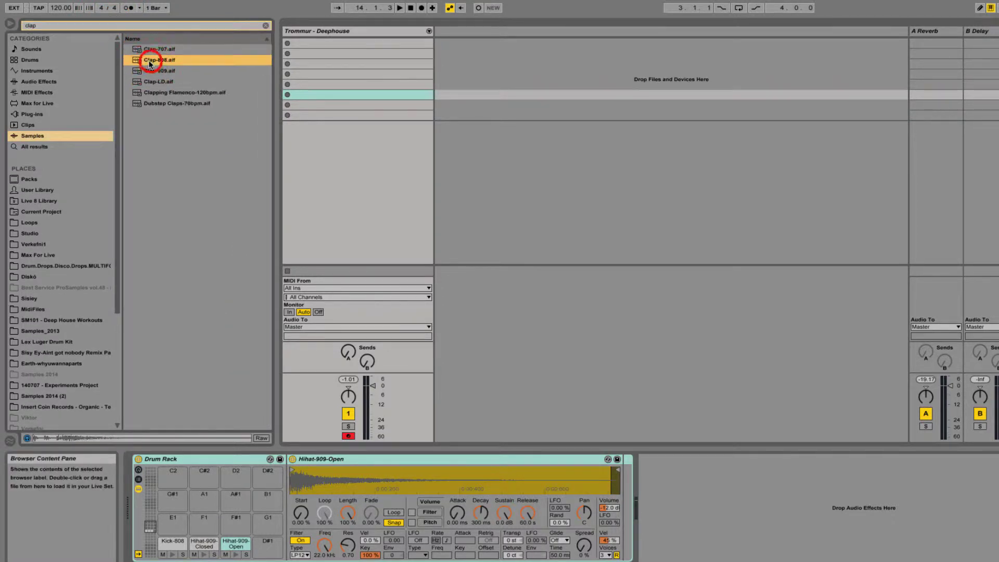
{"action": "left_click_drag", "start_coordinate": [264, 538], "coordinate": [267, 542]}
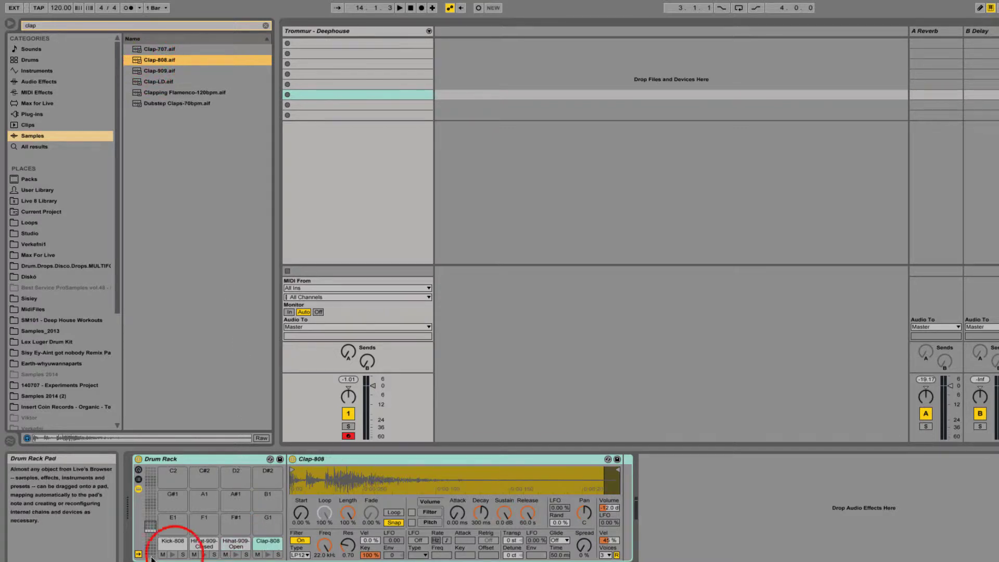
Audition the closed hi-hat, open hi-hat and clap pads in the Drum Rack.
{"action": "left_click", "coordinate": [205, 555]}
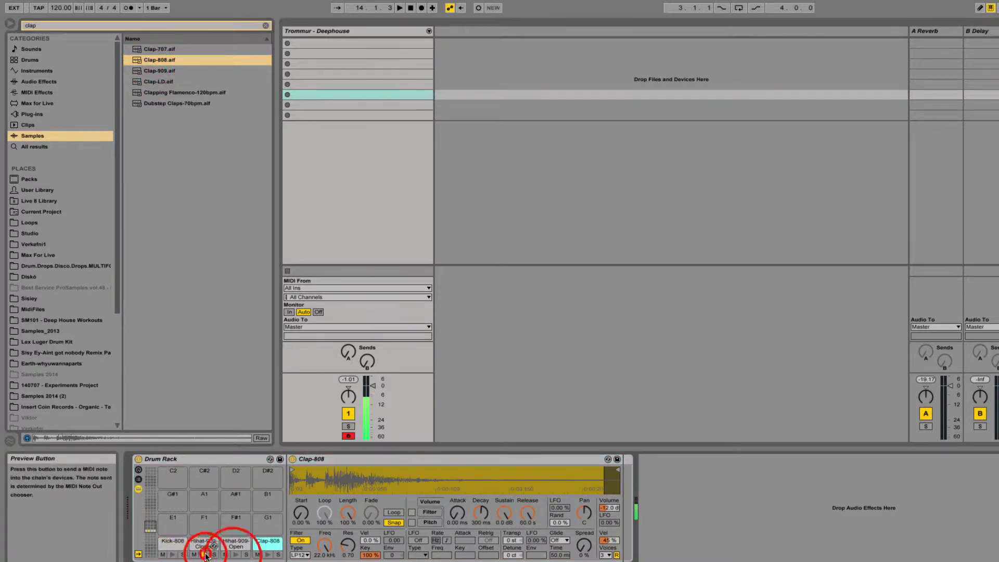
{"action": "left_click", "coordinate": [235, 555]}
{"action": "left_click", "coordinate": [267, 556]}
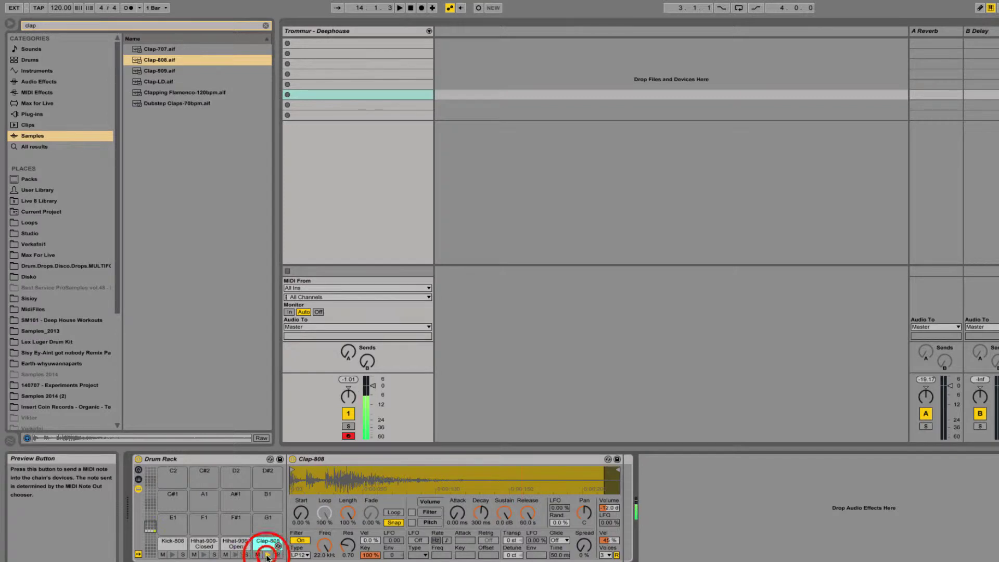
Create a MIDI clip in the track's first slot, add Kick-808 notes at 1, 1.2, 1.3 and 1.4, and listen to it.
{"action": "left_click", "coordinate": [329, 44]}
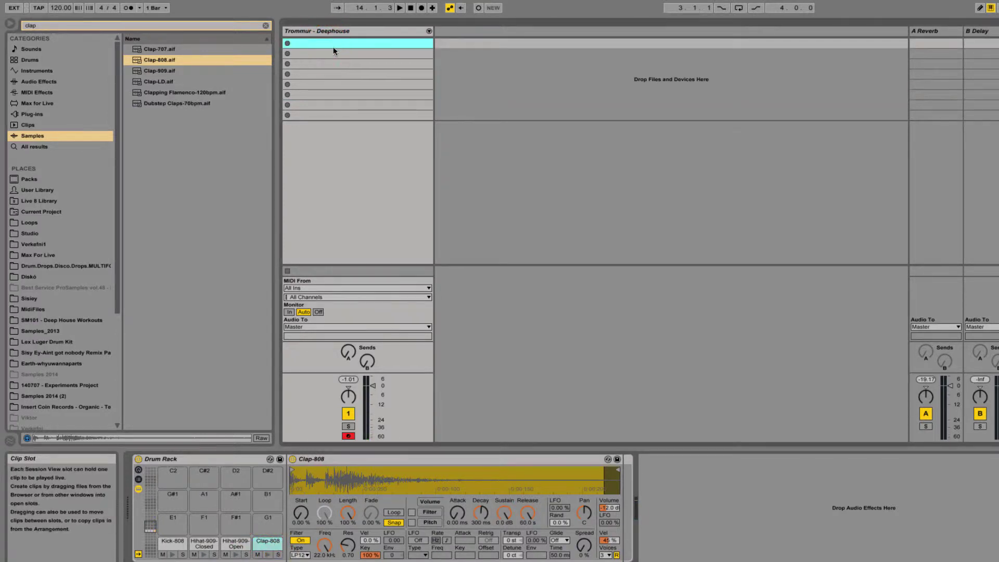
{"action": "double_click", "coordinate": [311, 45]}
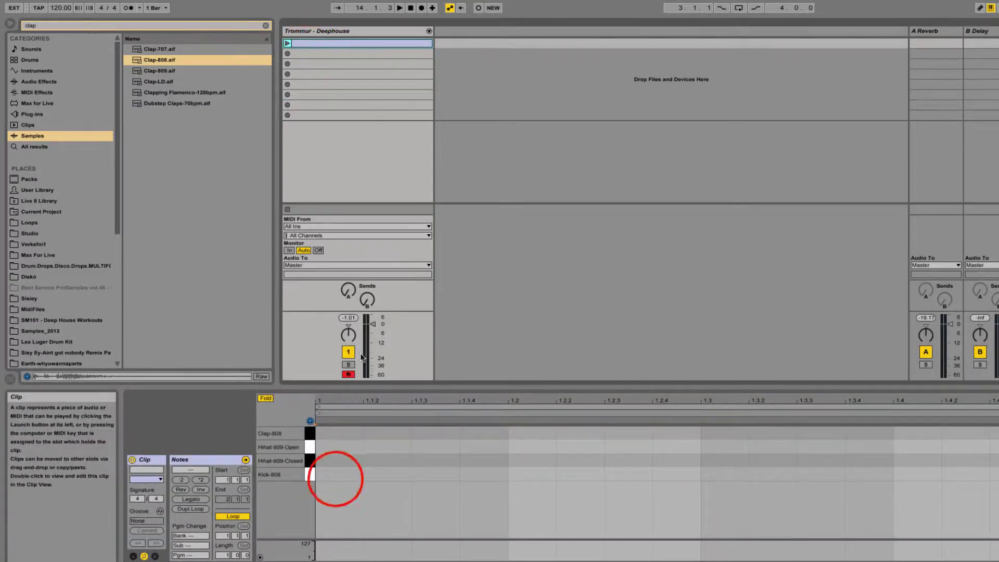
{"action": "double_click", "coordinate": [333, 475]}
{"action": "double_click", "coordinate": [515, 475]}
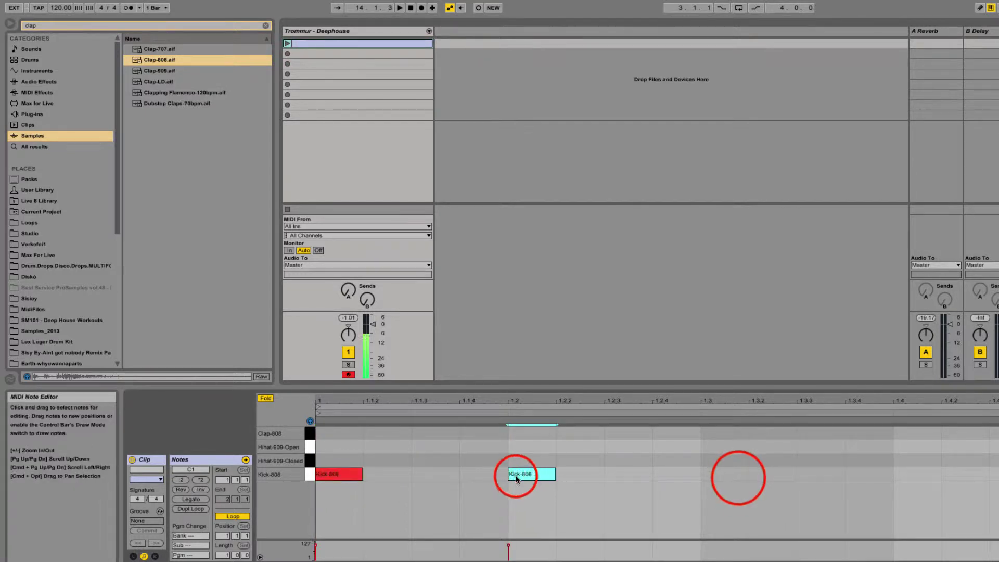
{"action": "double_click", "coordinate": [739, 475]}
{"action": "double_click", "coordinate": [906, 475]}
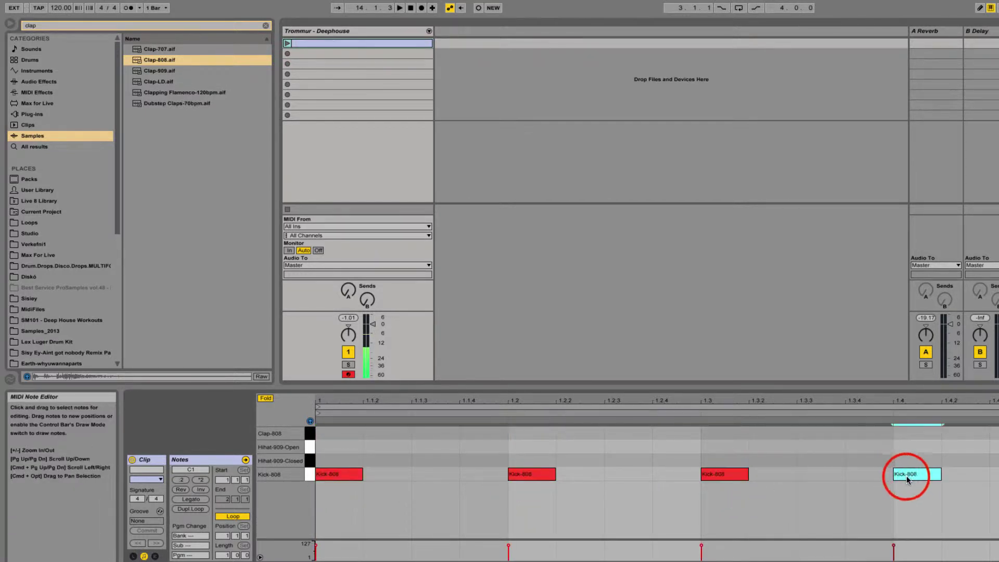
{"action": "left_click", "coordinate": [288, 43]}
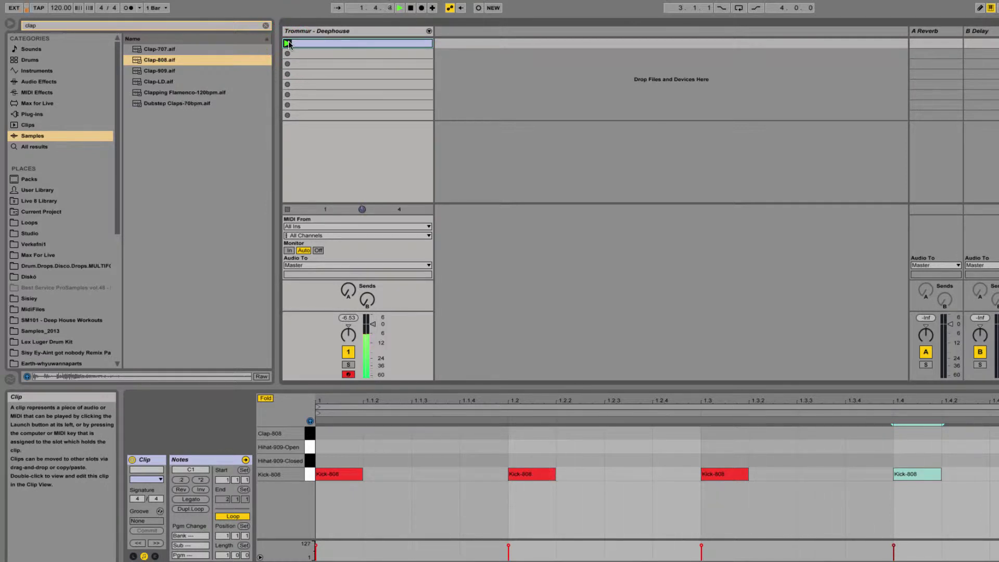
{"action": "key", "text": "space"}
Add Hihat-909-Open notes at 1.1.3, 1.2.3, 1.3.3 and 1.4.3, and play the clip.
{"action": "double_click", "coordinate": [434, 451]}
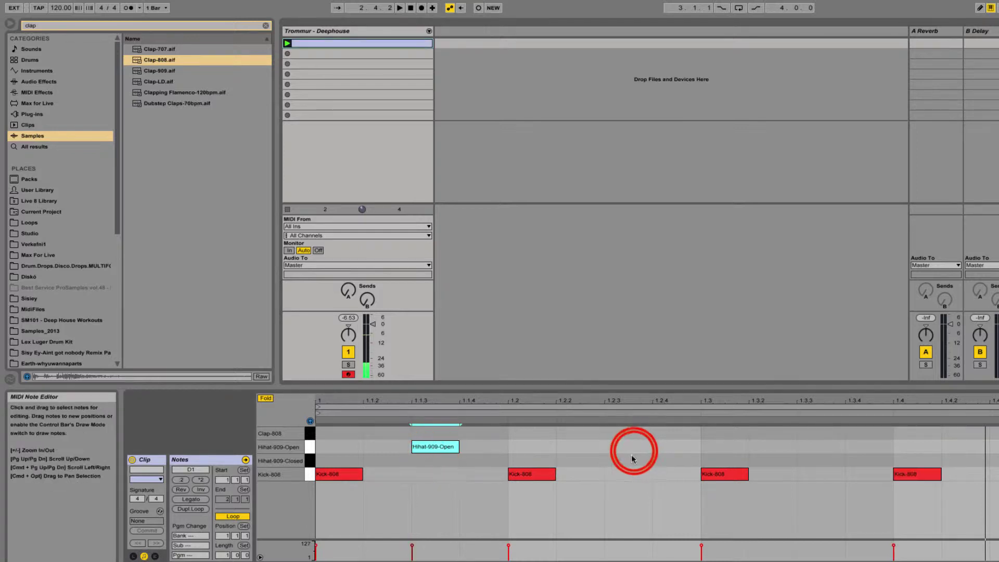
{"action": "double_click", "coordinate": [631, 452]}
{"action": "double_click", "coordinate": [809, 450]}
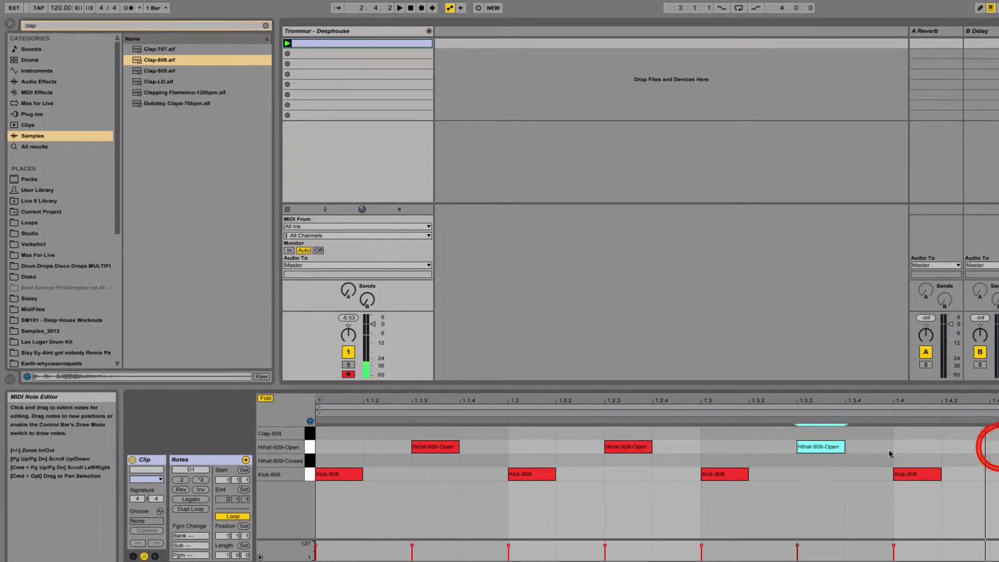
{"action": "double_click", "coordinate": [991, 448]}
{"action": "left_click", "coordinate": [287, 43]}
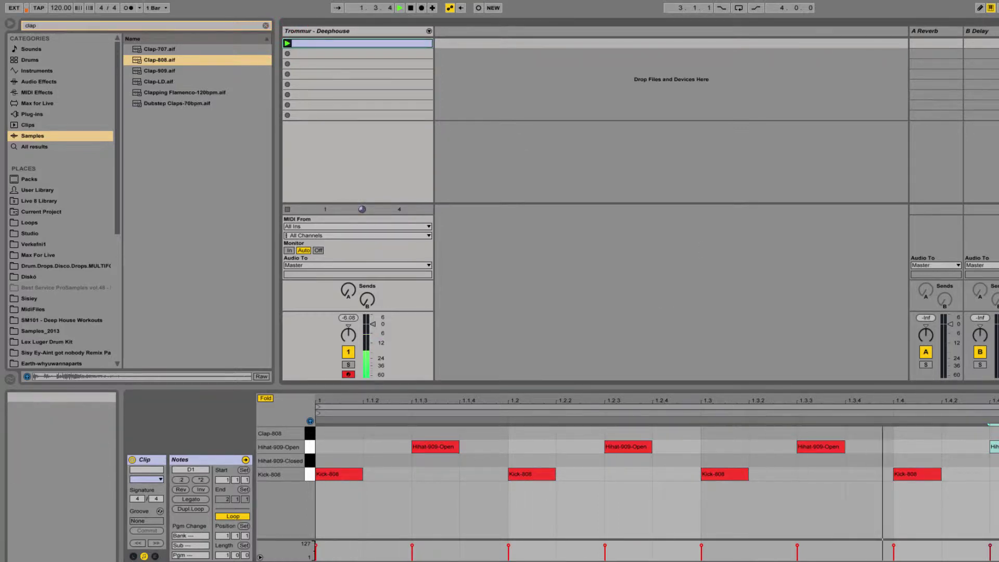
Set the Hihat-909-Open pad's volume envelope to -16 dB sustain and 1.53 s release.
{"action": "key", "text": "shift+Tab"}
{"action": "left_click", "coordinate": [234, 542]}
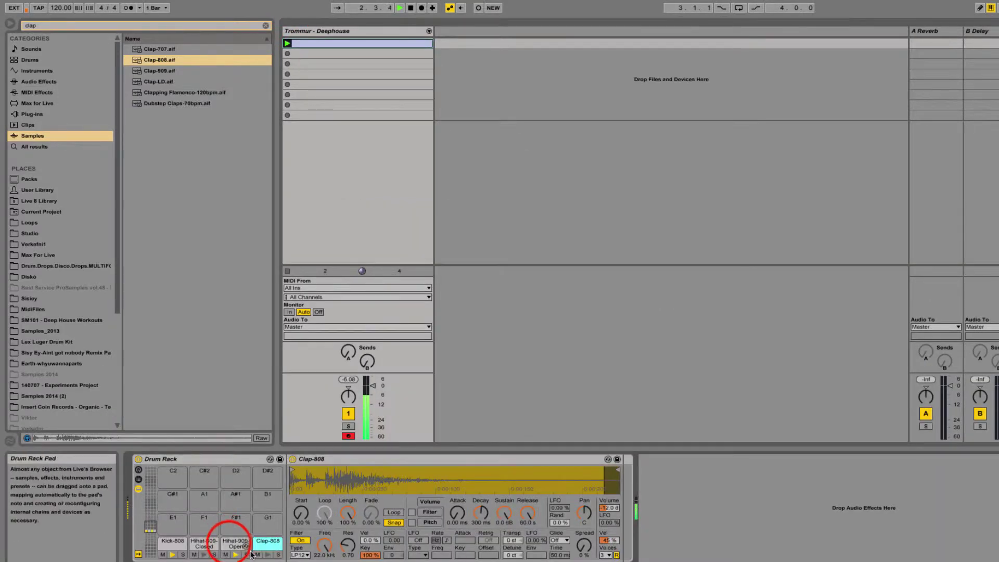
{"action": "mouse_move", "coordinate": [503, 514]}
{"action": "left_mouse_down"}
{"action": "mouse_move", "coordinate": [504, 530]}
{"action": "mouse_move", "coordinate": [504, 511]}
{"action": "left_mouse_up"}
{"action": "left_click_drag", "start_coordinate": [528, 514], "coordinate": [527, 530]}
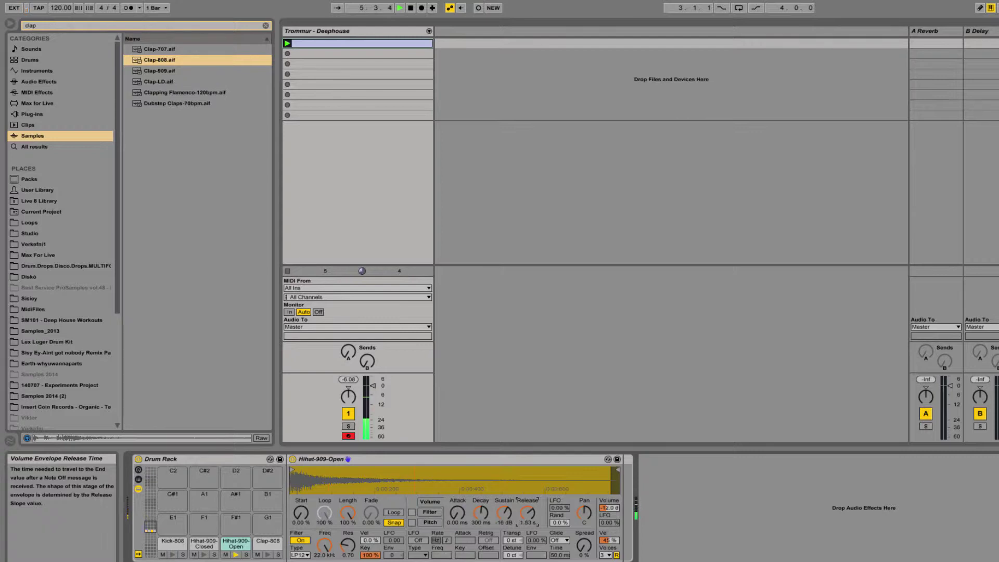
Set the Kick-808 pad's volume envelope to -1.9 dB sustain and 1.40 s release.
{"action": "left_click", "coordinate": [172, 541]}
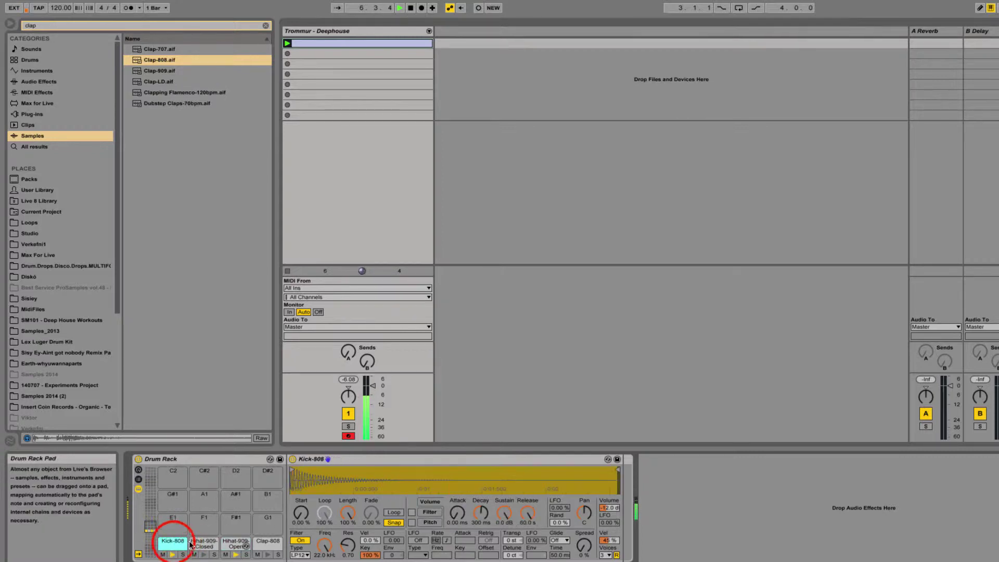
{"action": "left_click", "coordinate": [504, 514]}
{"action": "mouse_move", "coordinate": [510, 515]}
{"action": "left_mouse_down"}
{"action": "mouse_move", "coordinate": [510, 527]}
{"action": "mouse_move", "coordinate": [527, 512]}
{"action": "left_mouse_up"}
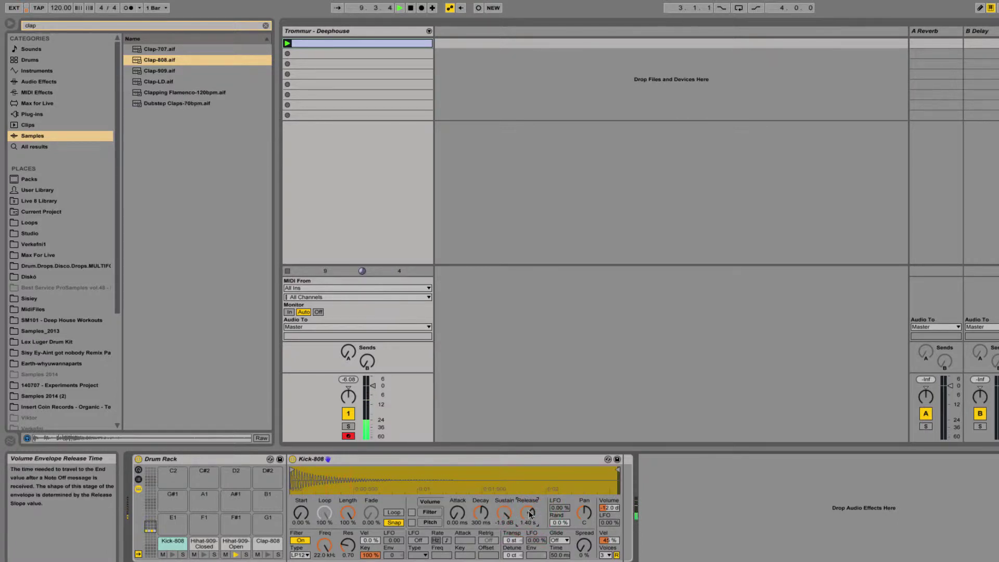
Reopen the drum clip, add Clap-808 notes at 1.2 and 1.4, and play the clip.
{"action": "left_click", "coordinate": [319, 43]}
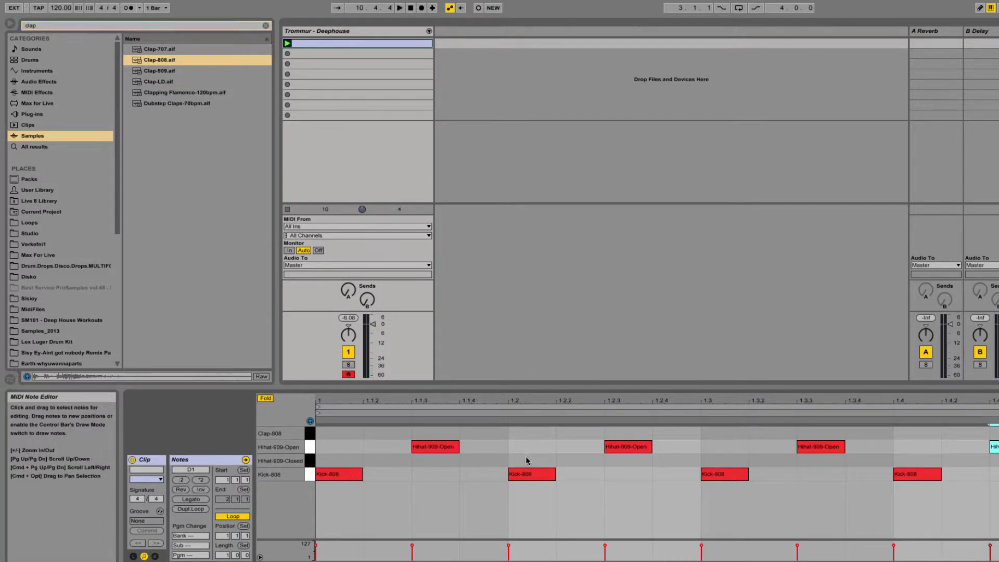
{"action": "double_click", "coordinate": [526, 433]}
{"action": "left_click", "coordinate": [934, 434]}
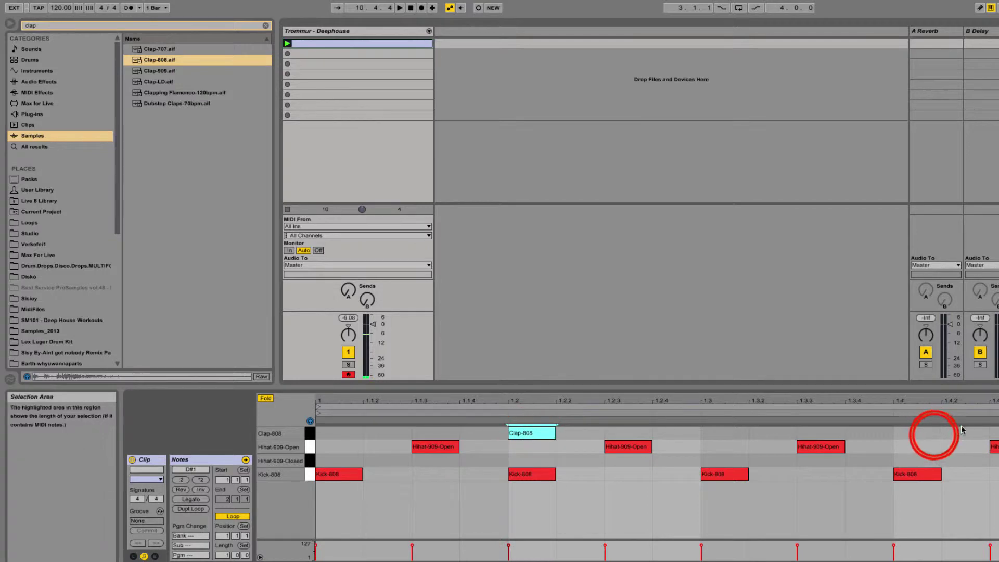
{"action": "double_click", "coordinate": [933, 434]}
{"action": "left_click", "coordinate": [288, 43]}
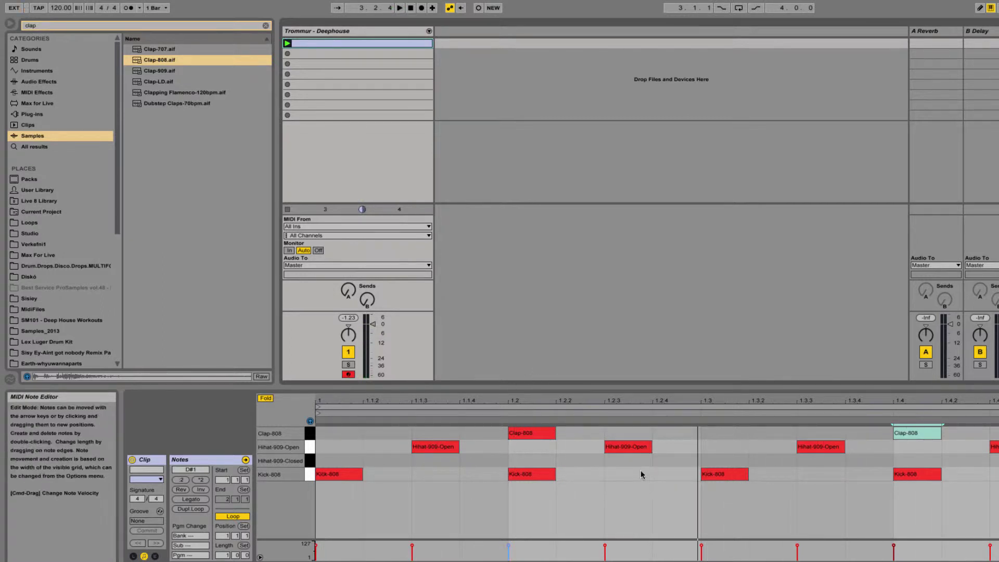
Add a Hihat-909-Closed note at 1.2.4 and play the clip.
{"action": "double_click", "coordinate": [672, 462]}
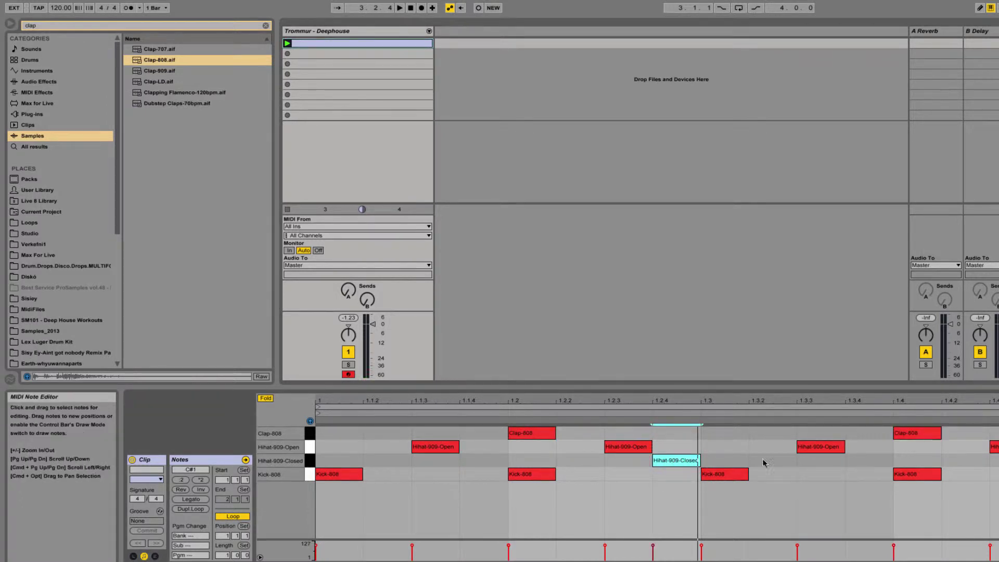
{"action": "left_click", "coordinate": [997, 462]}
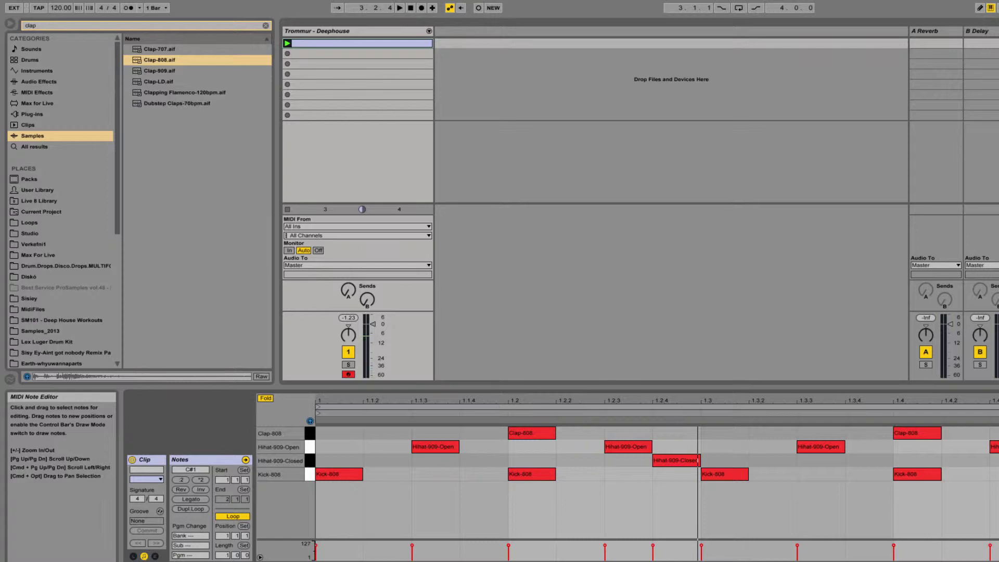
{"action": "key", "text": "space"}
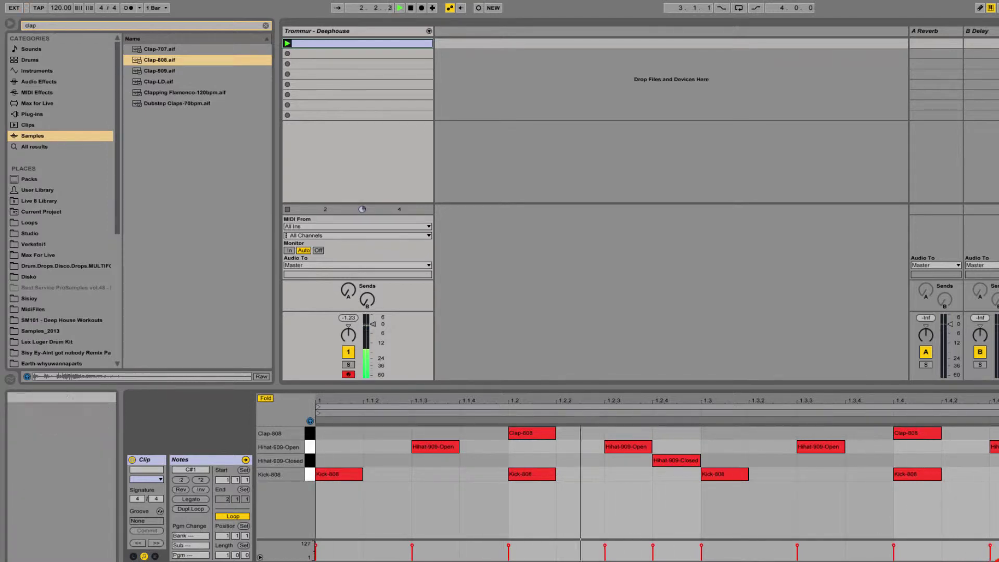
Set the Hihat-909-Closed pad's volume envelope sustain to -16 dB and shorten its release time.
{"action": "key", "text": "shift+Tab"}
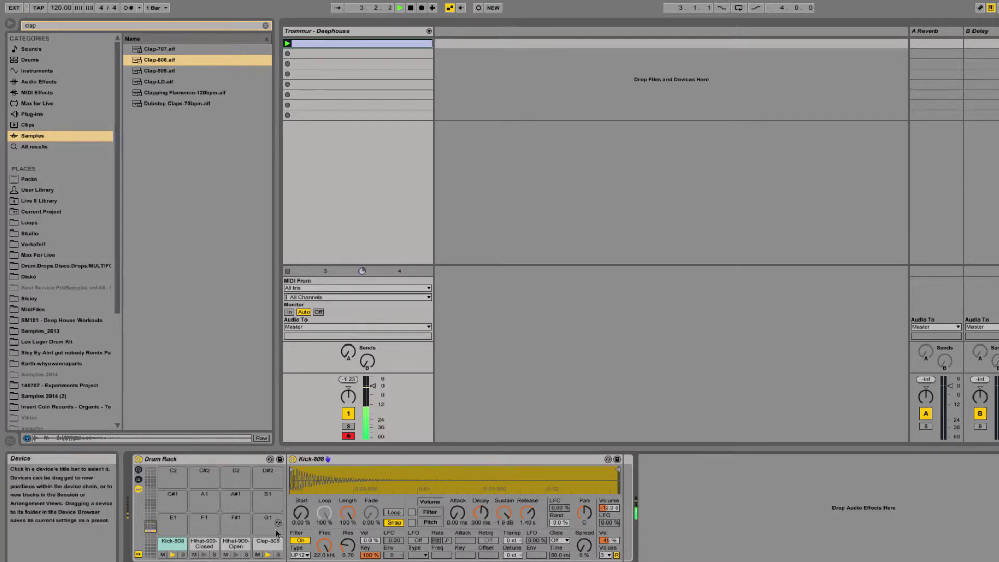
{"action": "left_click", "coordinate": [235, 543]}
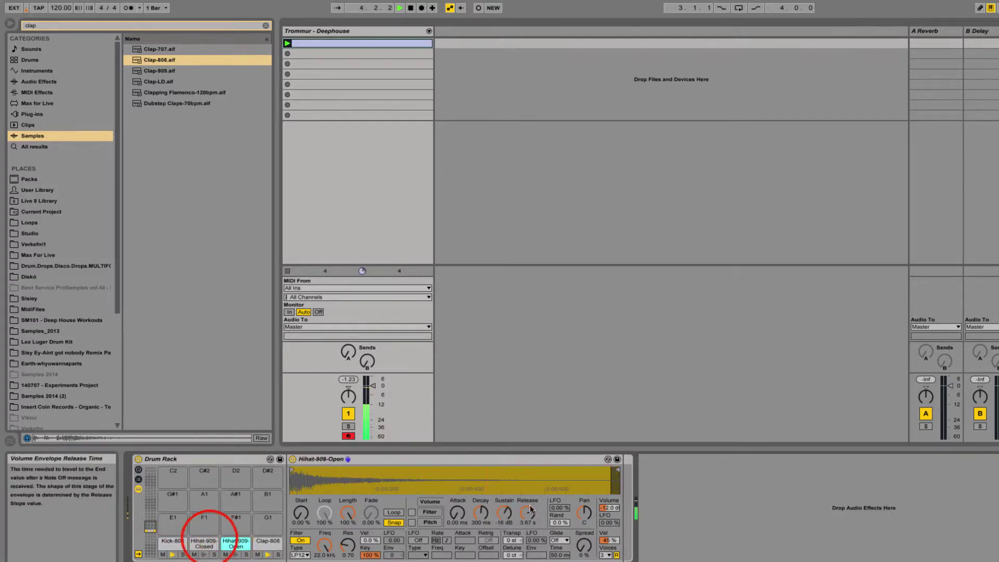
{"action": "left_click", "coordinate": [209, 539]}
{"action": "left_click", "coordinate": [498, 515]}
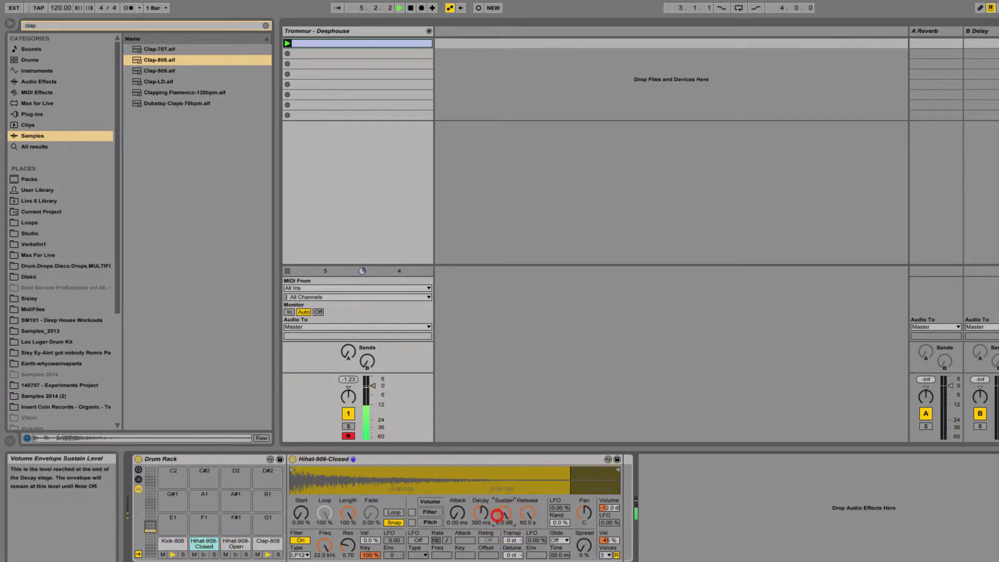
{"action": "left_click_drag", "start_coordinate": [498, 515], "coordinate": [498, 531]}
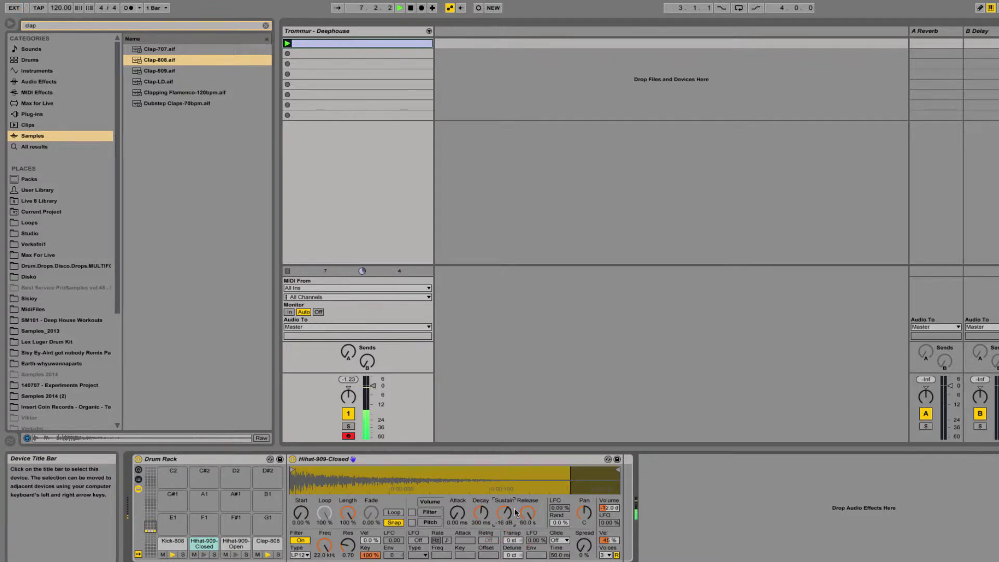
{"action": "left_click_drag", "start_coordinate": [526, 512], "coordinate": [526, 528]}
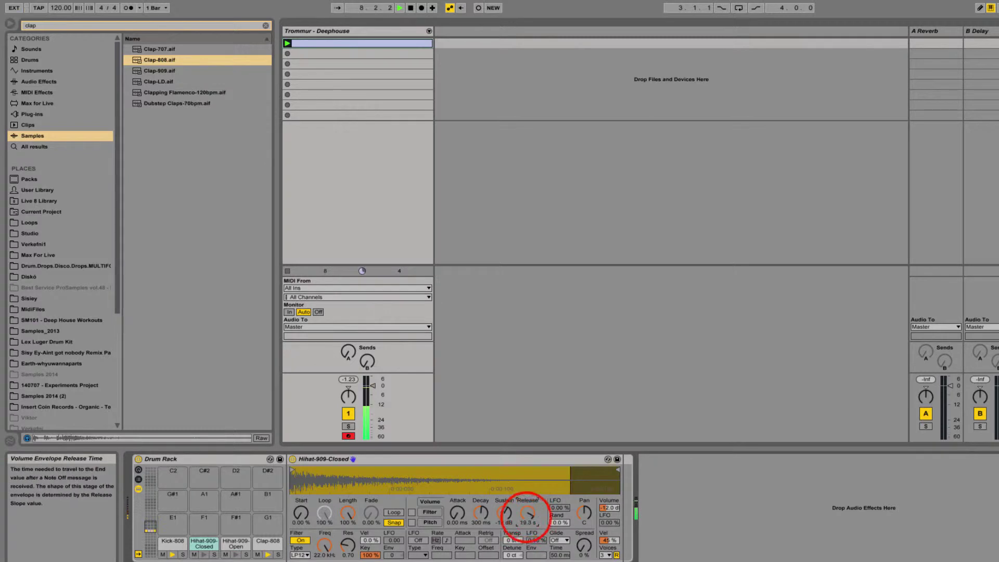
Reopen the drum clip's notes and stop playback.
{"action": "double_click", "coordinate": [319, 44]}
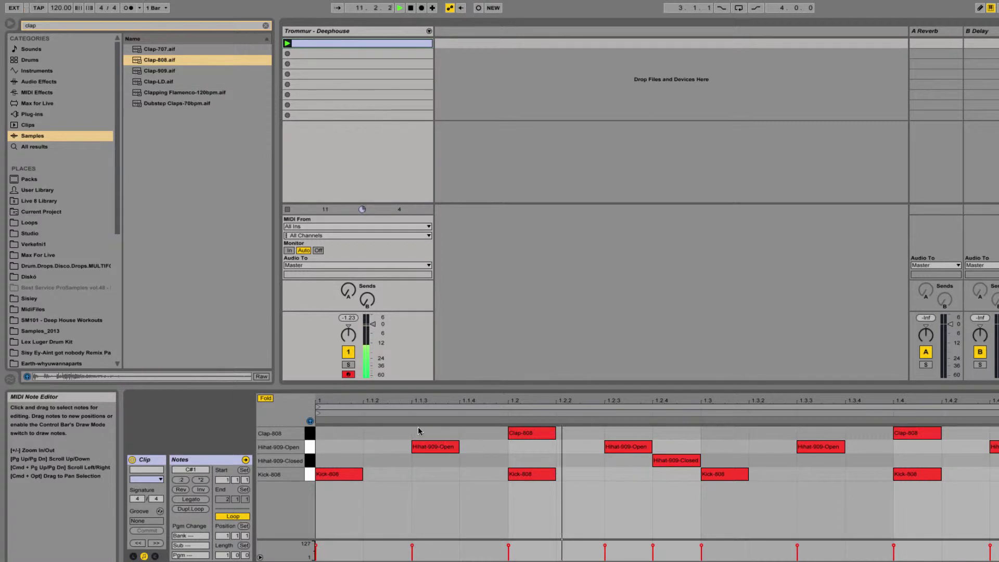
{"action": "key", "text": "space"}
{"action": "left_click", "coordinate": [325, 46]}
{"action": "left_click", "coordinate": [326, 45]}
Clear the browser search and insert a new MIDI track named Chords beside the drum track.
{"action": "left_click", "coordinate": [266, 26]}
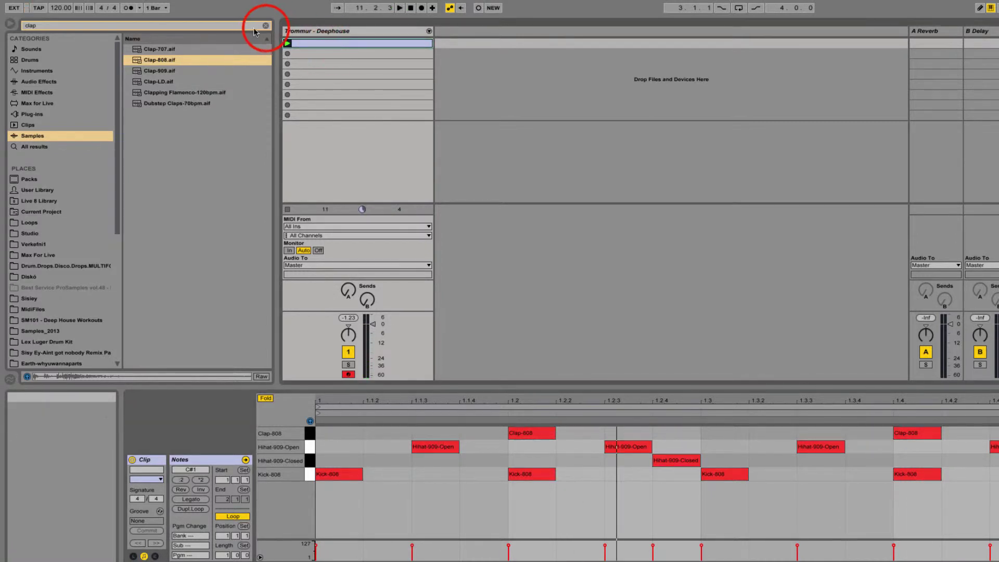
{"action": "left_click", "coordinate": [297, 32]}
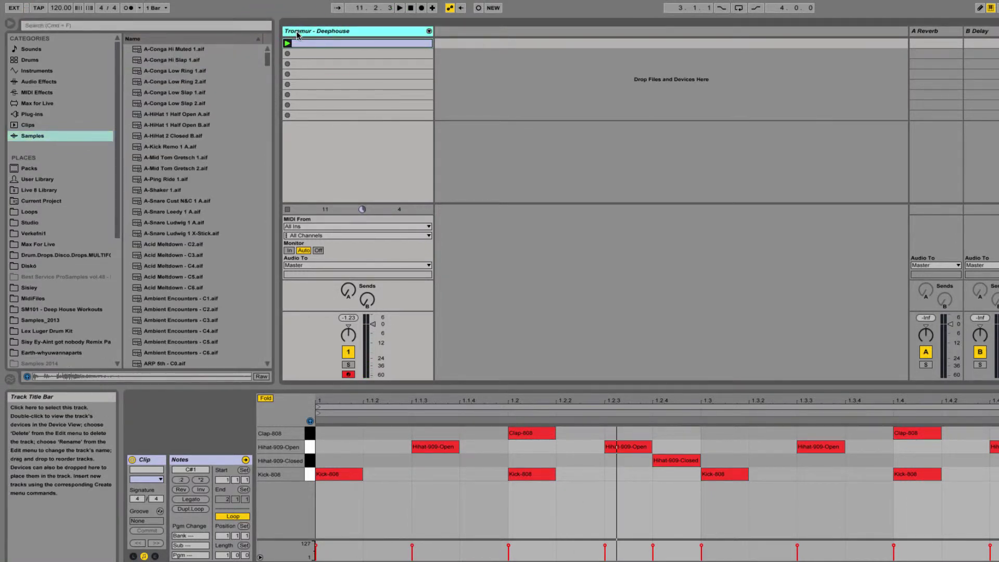
{"action": "key", "text": "super+shift+t"}
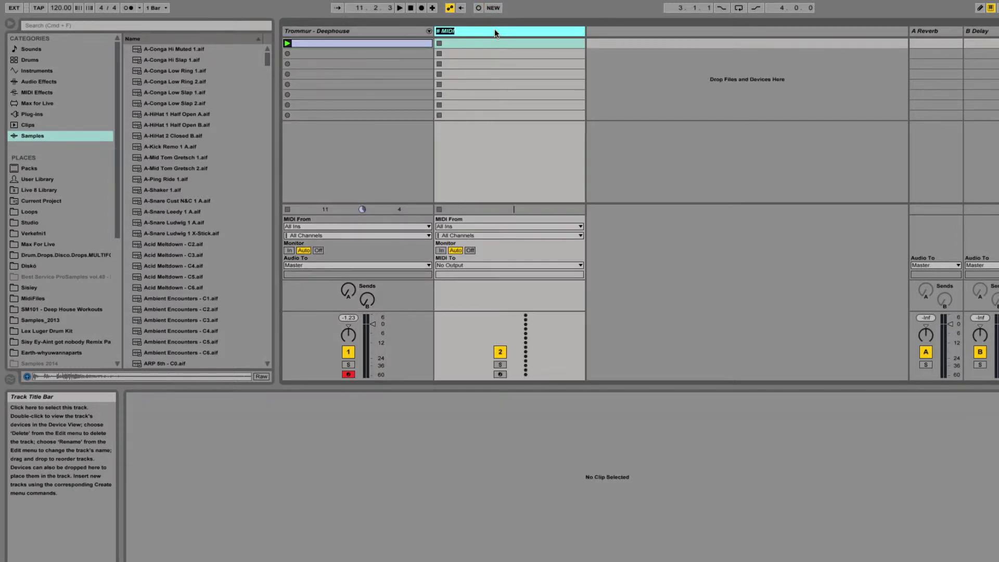
{"action": "type", "text": "Chords"}
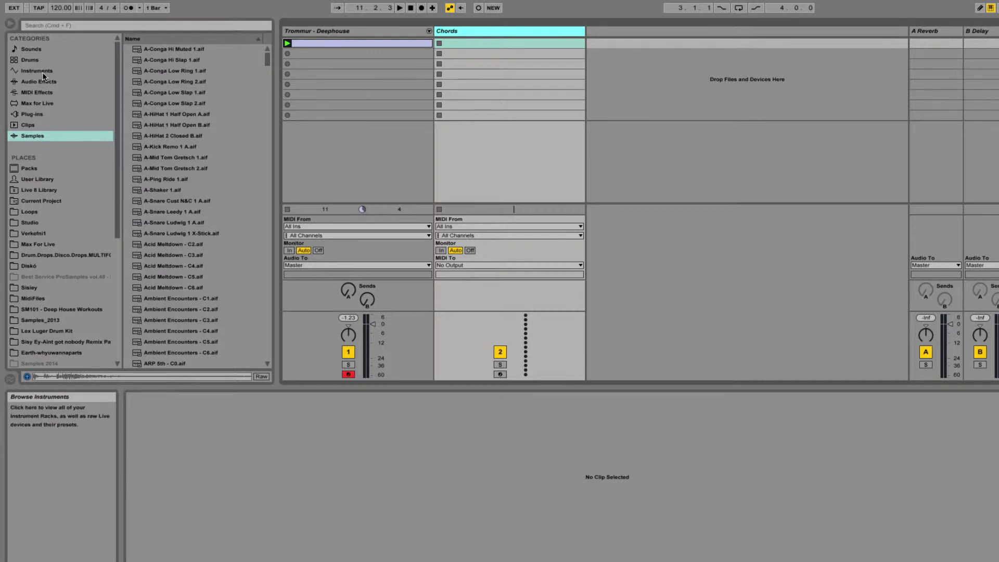
Search the plug-ins for "arturia" and load the Prophet-V2 instrument onto the Chords track.
{"action": "left_click", "coordinate": [32, 114]}
{"action": "left_click", "coordinate": [46, 24]}
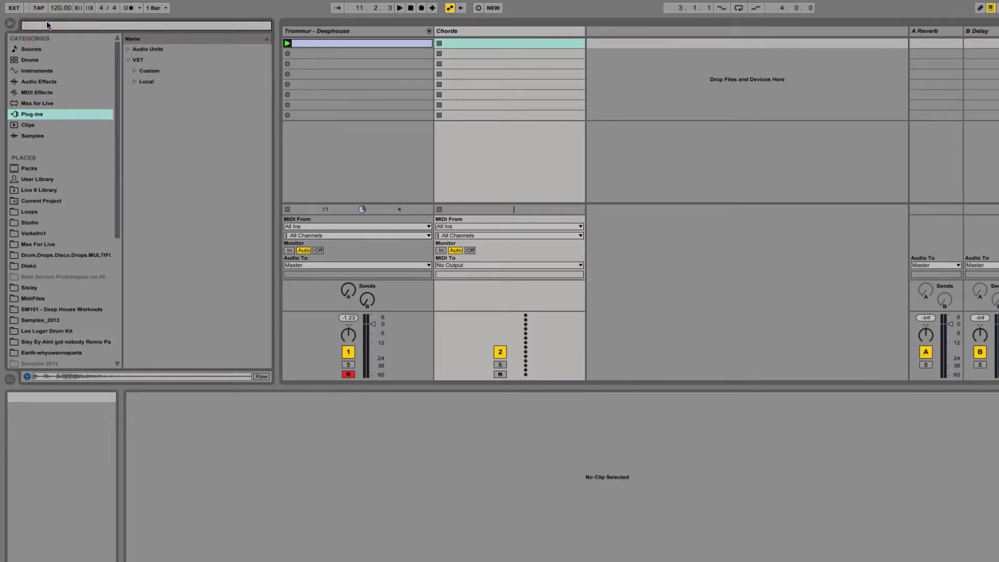
{"action": "type", "text": "arturia"}
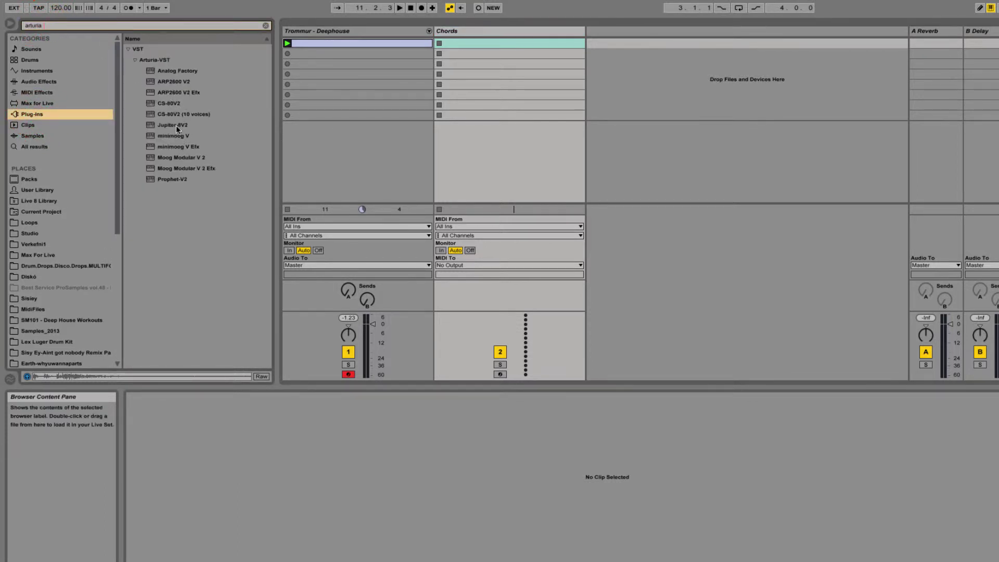
{"action": "left_click_drag", "start_coordinate": [174, 178], "coordinate": [188, 176]}
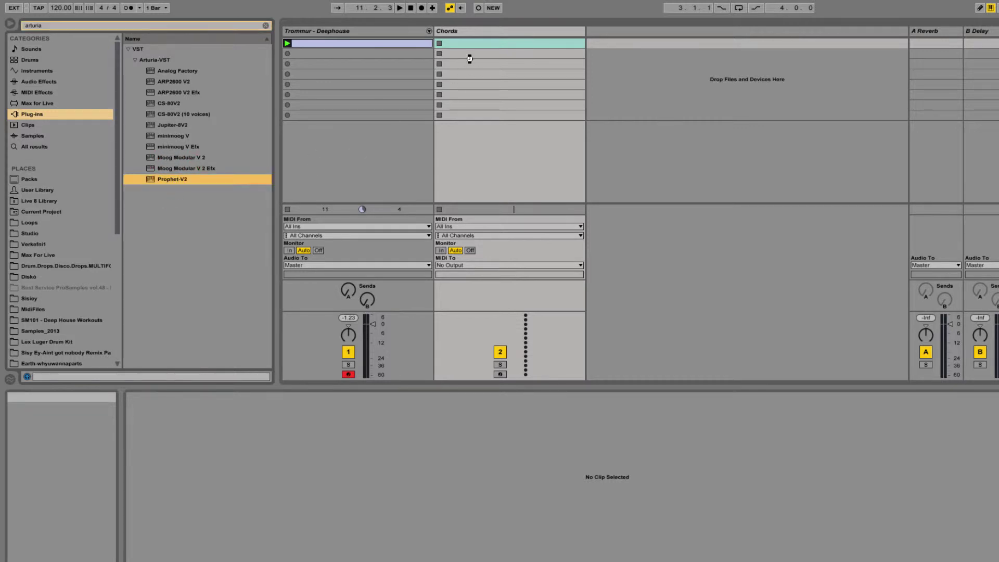
{"action": "left_click_drag", "start_coordinate": [464, 69], "coordinate": [442, 66]}
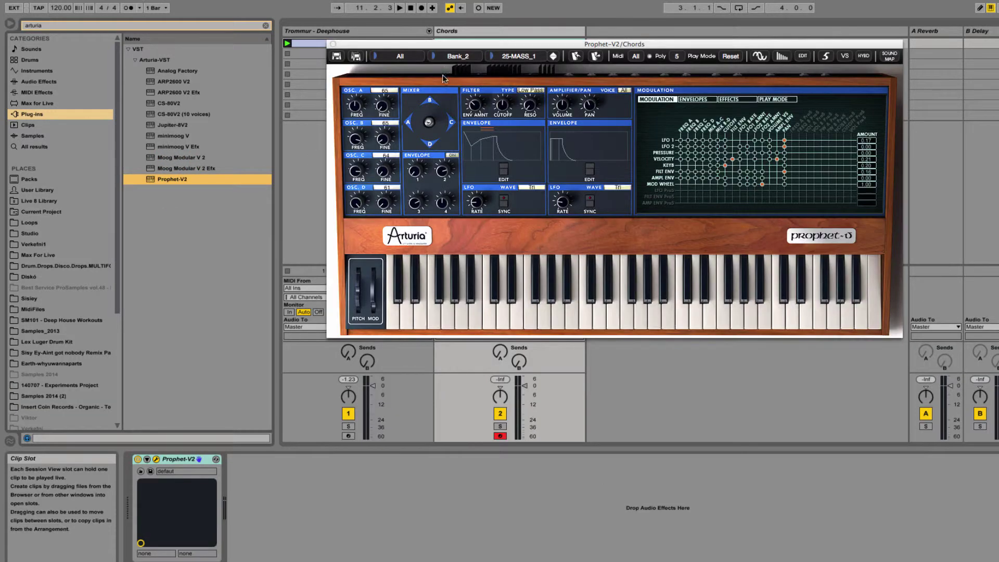
Load the RJ_PolySynth preset from the Keyboards category in Prophet-V2.
{"action": "left_click", "coordinate": [485, 61]}
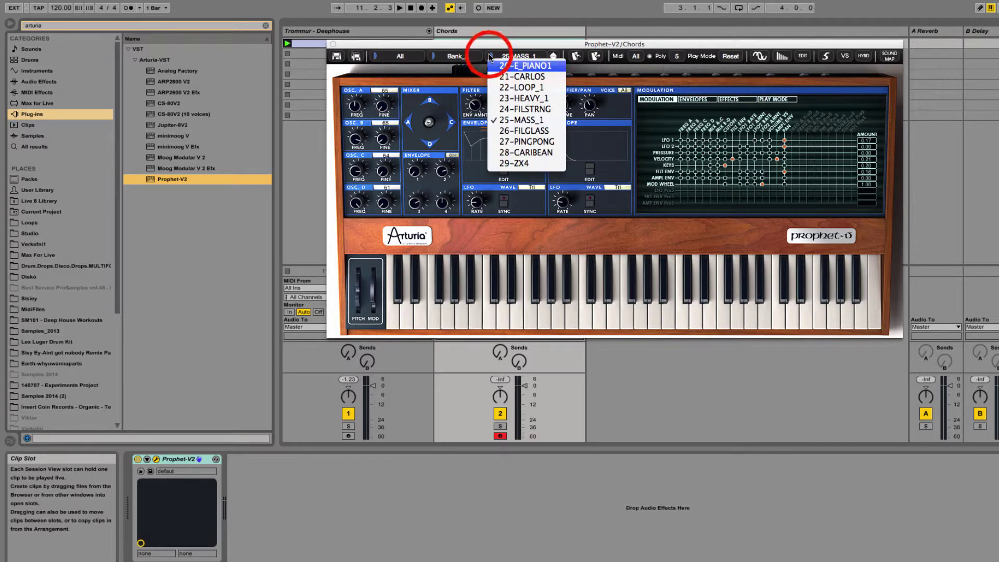
{"action": "left_click", "coordinate": [447, 56]}
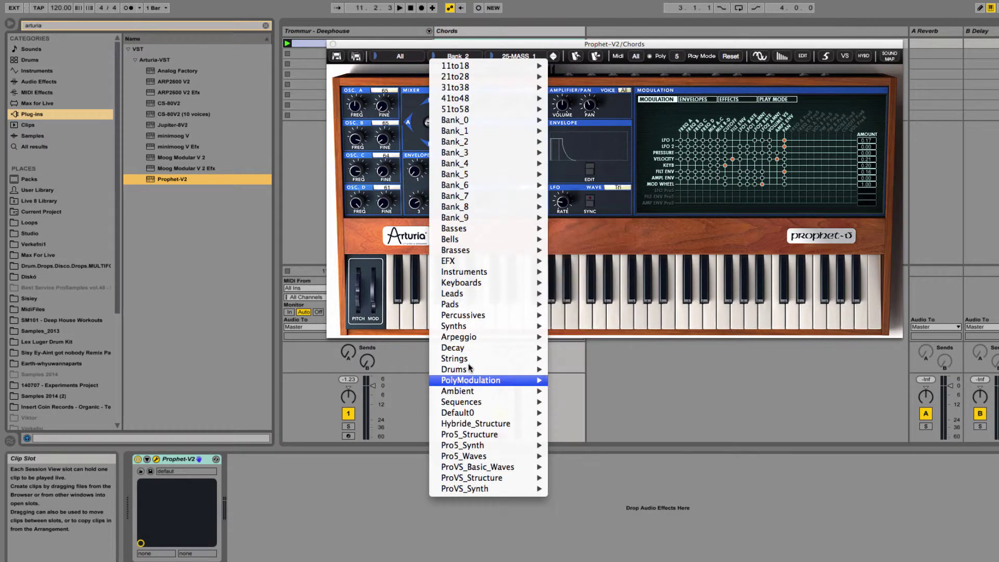
{"action": "mouse_move", "coordinate": [467, 308]}
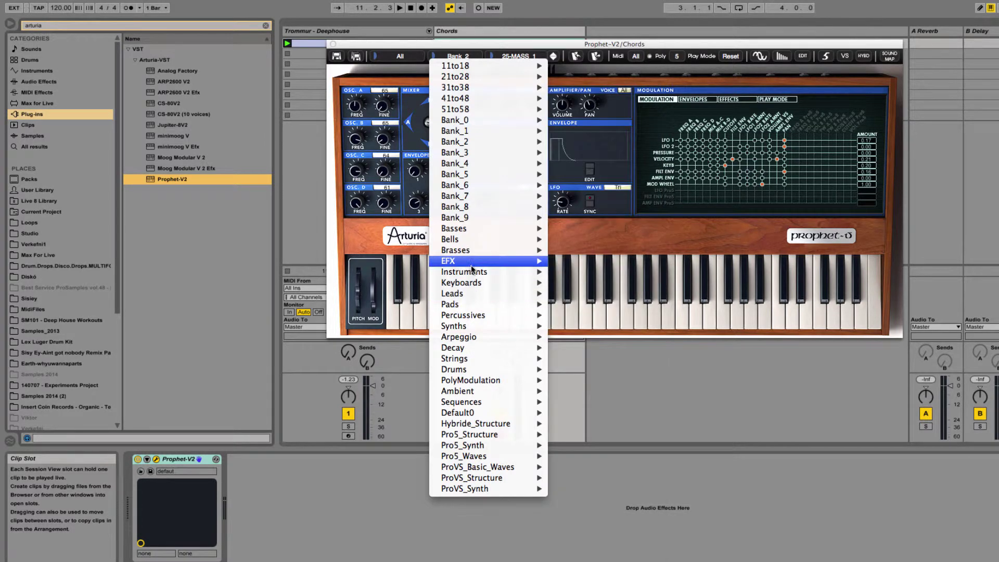
{"action": "mouse_move", "coordinate": [475, 285]}
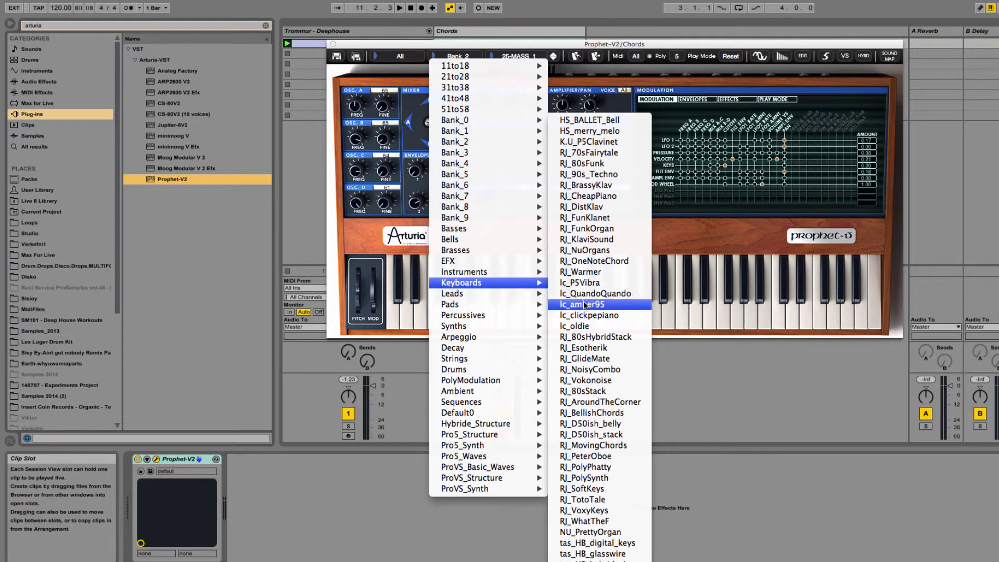
{"action": "left_click", "coordinate": [616, 480]}
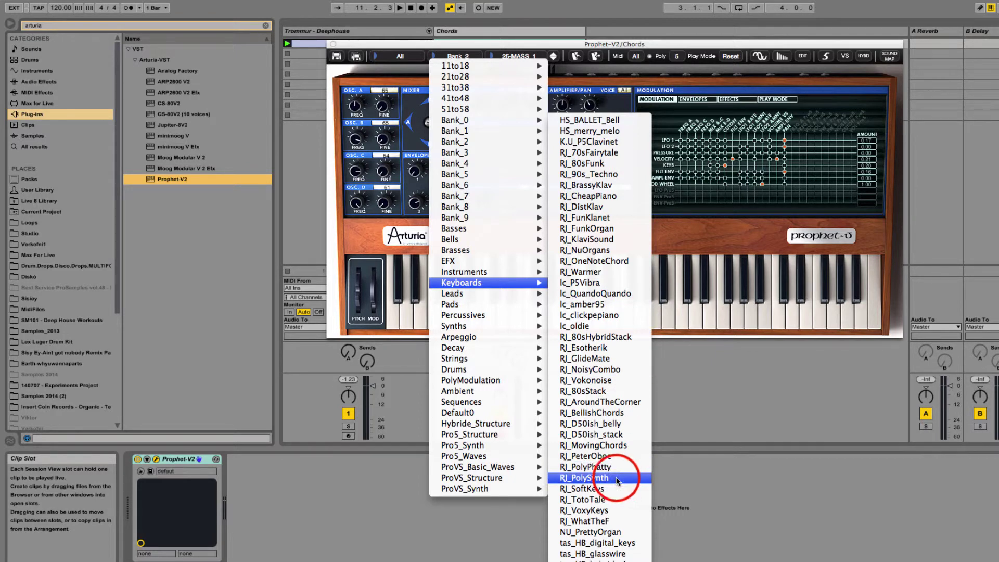
Audition the RJ_PolySynth sound by playing several notes on the synth's on-screen keyboard.
{"action": "left_click", "coordinate": [561, 321]}
{"action": "left_click", "coordinate": [547, 321]}
{"action": "left_click", "coordinate": [561, 319]}
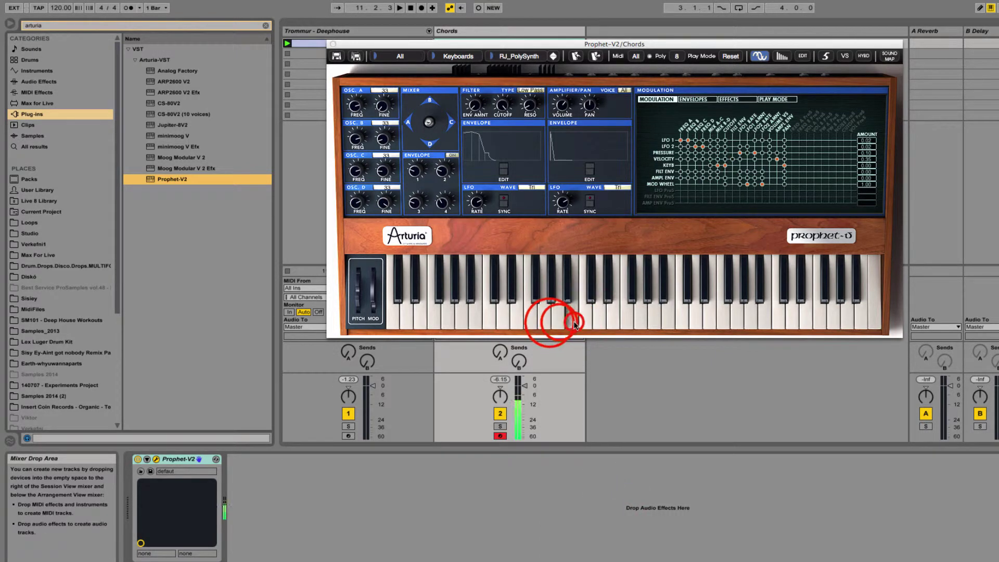
{"action": "left_click", "coordinate": [595, 321]}
{"action": "left_click", "coordinate": [555, 322]}
{"action": "left_click", "coordinate": [594, 321]}
{"action": "left_click", "coordinate": [520, 318]}
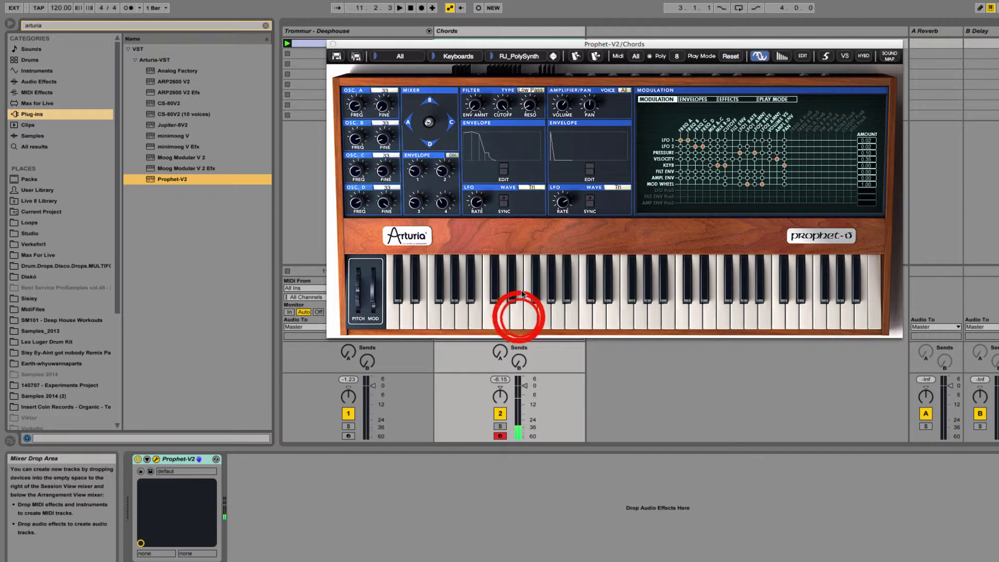
{"action": "left_click", "coordinate": [517, 314]}
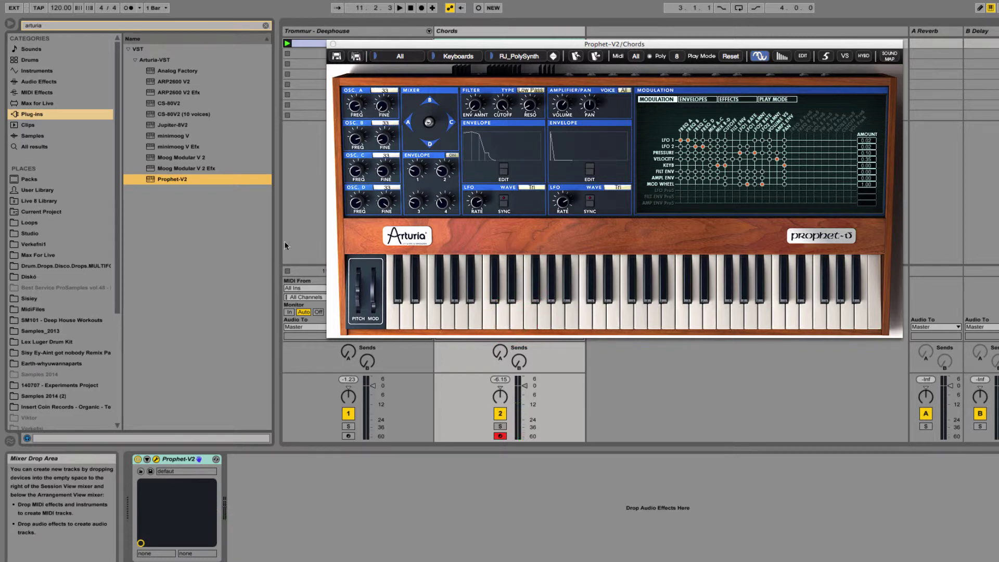
Add dhw_ch120_realms_Bm.mid from the SM101 - Deep House Workouts chords folder to the Chords track's first clip slot.
{"action": "left_click", "coordinate": [59, 315]}
{"action": "left_click", "coordinate": [253, 27]}
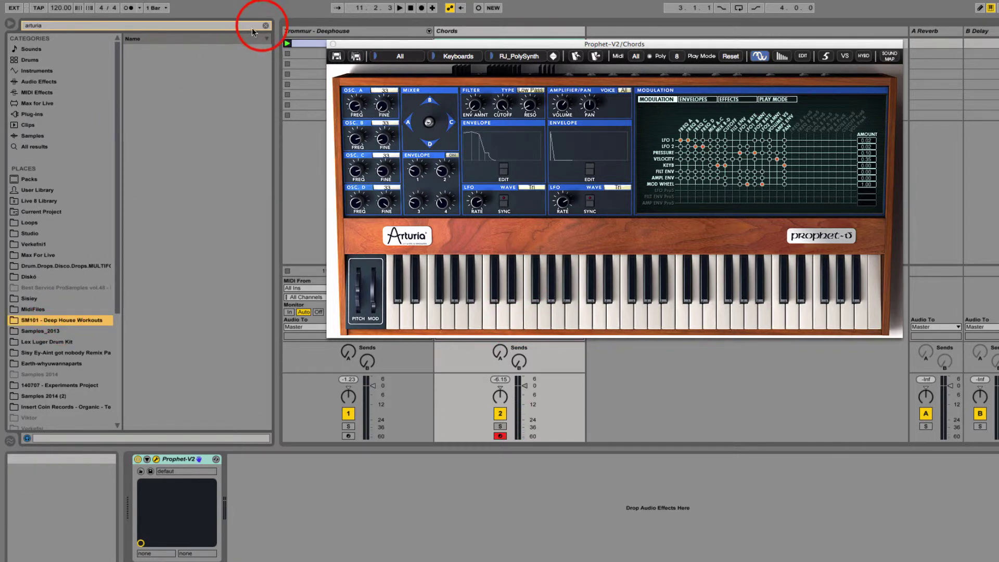
{"action": "left_click", "coordinate": [473, 44]}
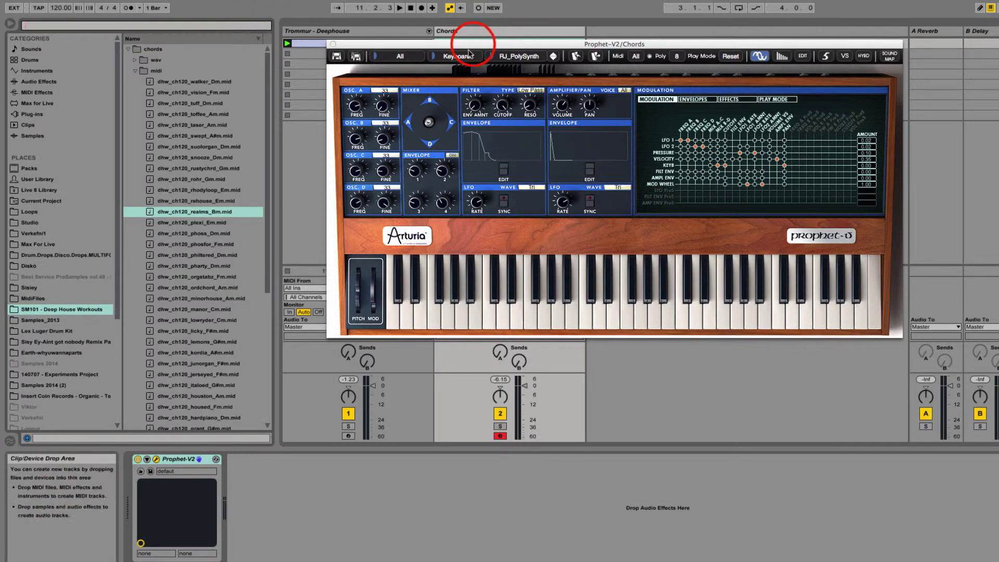
{"action": "left_click_drag", "start_coordinate": [474, 44], "coordinate": [522, 46]}
Hide the browser and move the Prophet-V2 window clear of the two tracks.
{"action": "left_click", "coordinate": [10, 24]}
{"action": "left_click", "coordinate": [264, 222]}
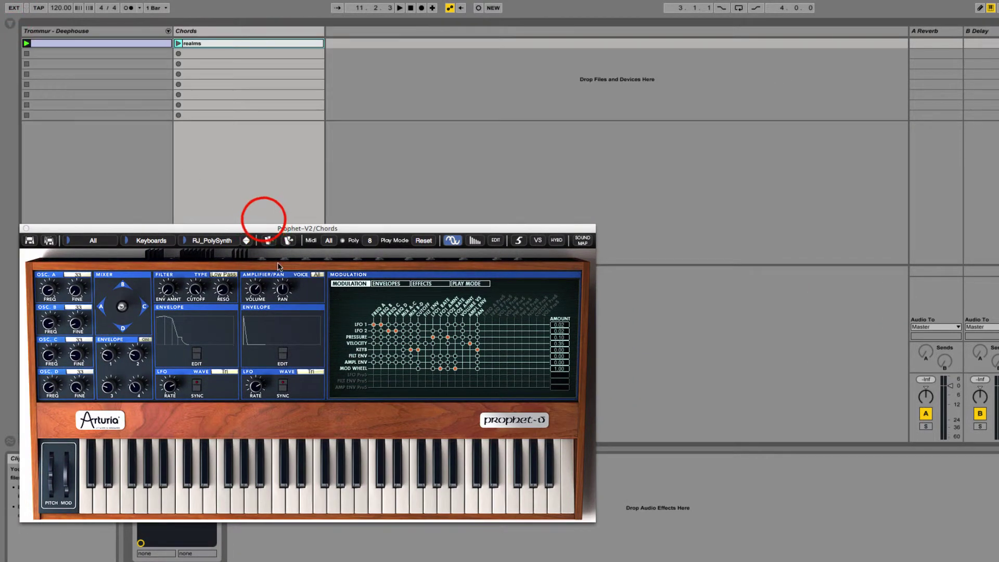
{"action": "left_click_drag", "start_coordinate": [262, 225], "coordinate": [652, 57]}
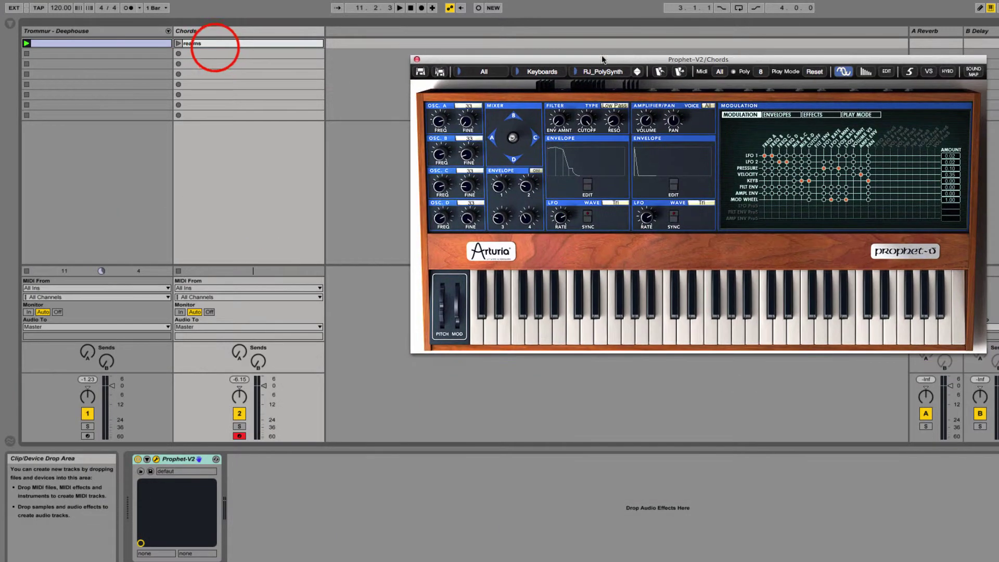
Open the realms clip's notes, start playback and launch the clip alongside the drums.
{"action": "double_click", "coordinate": [215, 47]}
{"action": "left_click_drag", "start_coordinate": [586, 120], "coordinate": [588, 197]}
{"action": "key", "text": "space"}
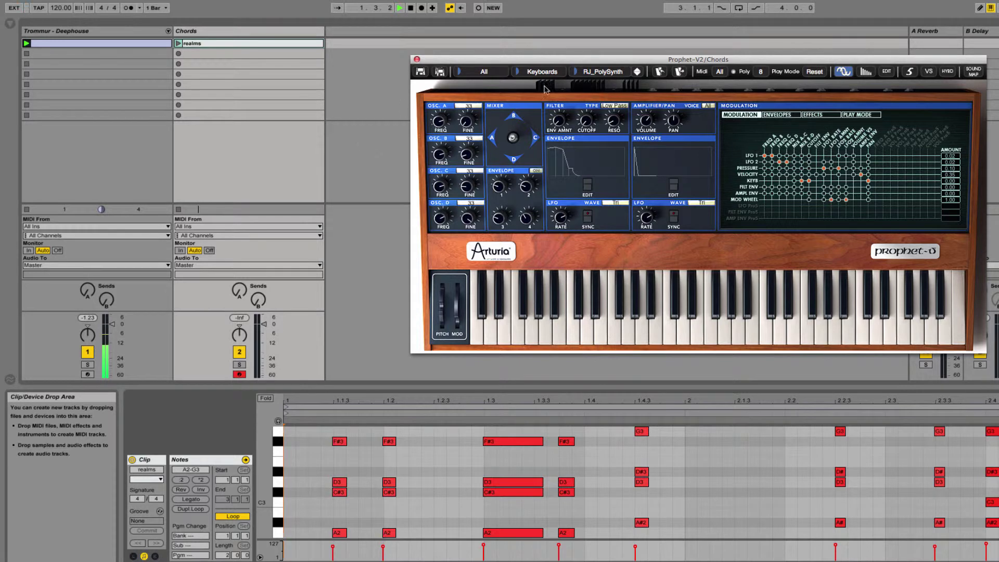
{"action": "left_click", "coordinate": [179, 45]}
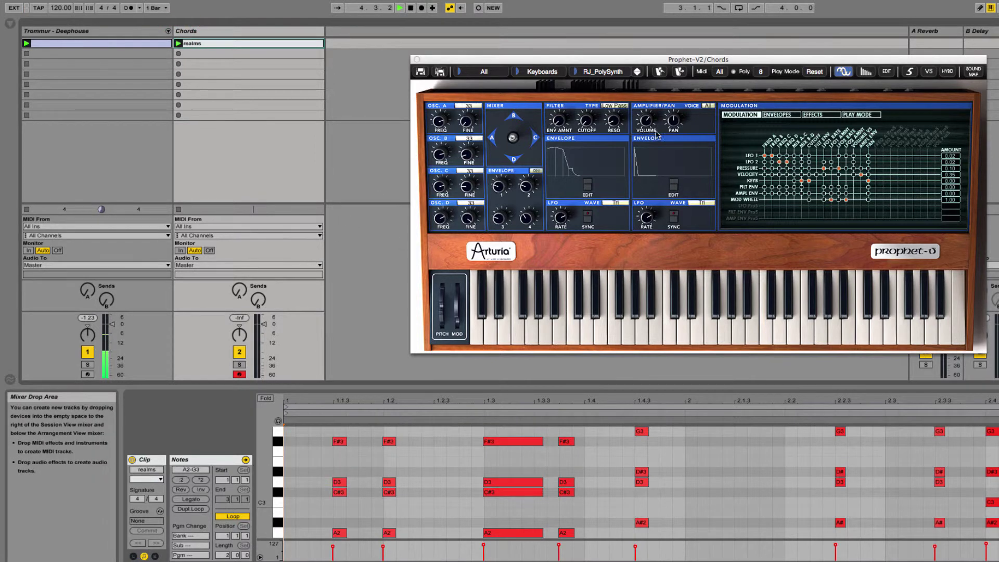
Set the Prophet-V2 filter cutoff to 63 and raise the Chords track's send A to the reverb.
{"action": "left_click_drag", "start_coordinate": [583, 119], "coordinate": [584, 121]}
{"action": "mouse_move", "coordinate": [583, 122]}
{"action": "left_mouse_down"}
{"action": "mouse_move", "coordinate": [593, 95]}
{"action": "mouse_move", "coordinate": [584, 124]}
{"action": "left_mouse_up"}
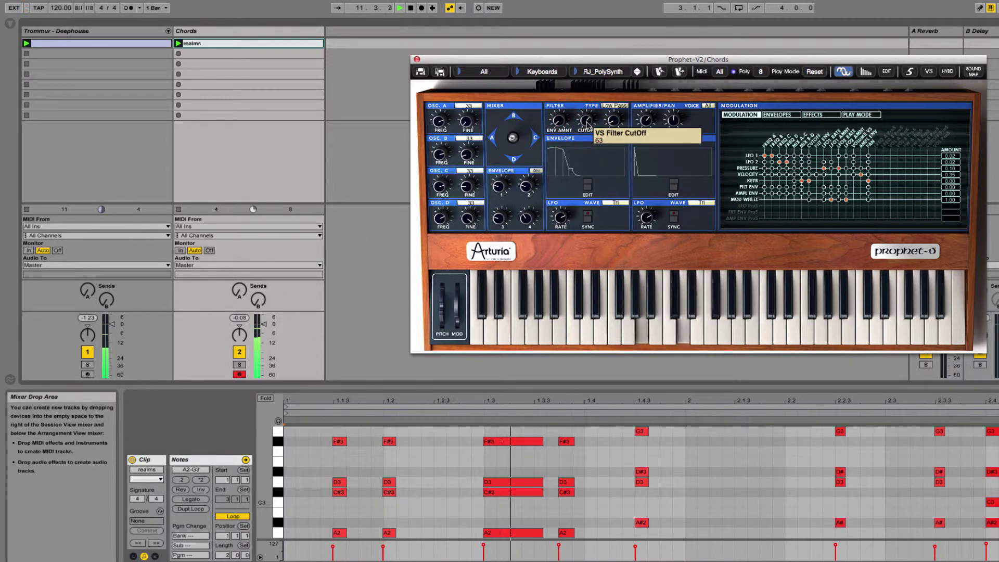
{"action": "left_click", "coordinate": [240, 290]}
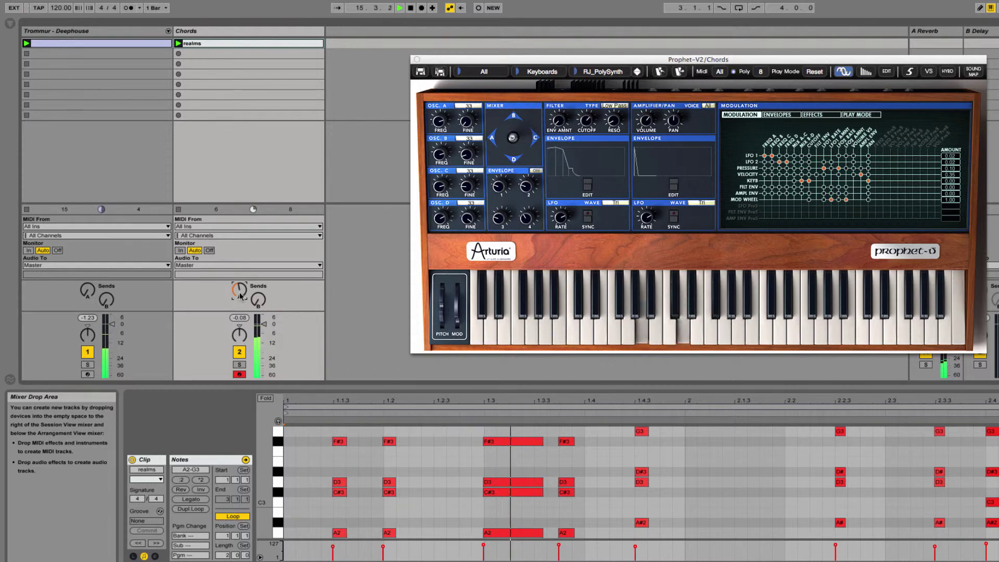
Unfold the Drum Rack chains in the mixer and raise the Prophet-V2 filter cutoff to 85 while Kick-808 is temporarily muted.
{"action": "left_click", "coordinate": [166, 31]}
{"action": "left_click", "coordinate": [183, 352]}
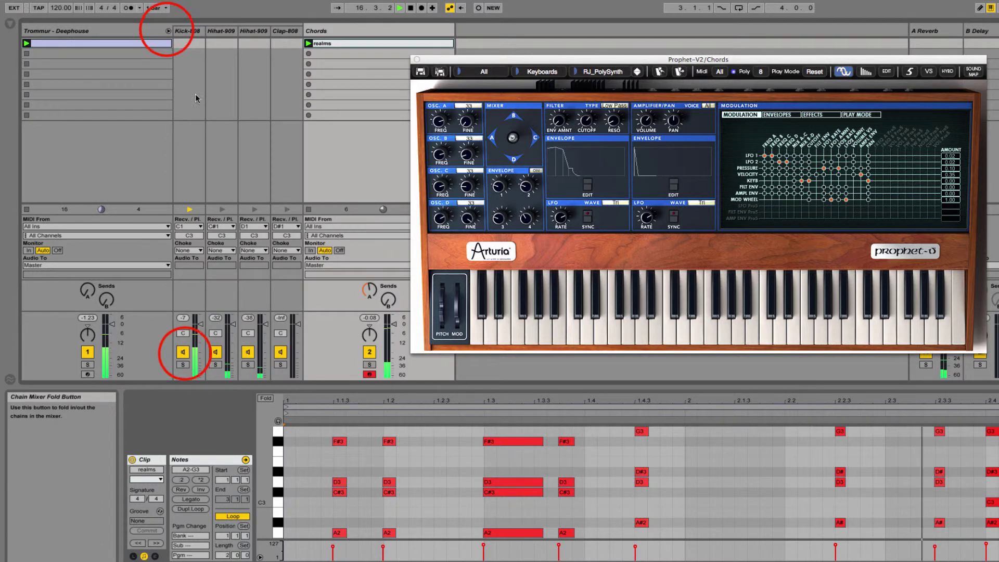
{"action": "left_click", "coordinate": [588, 121]}
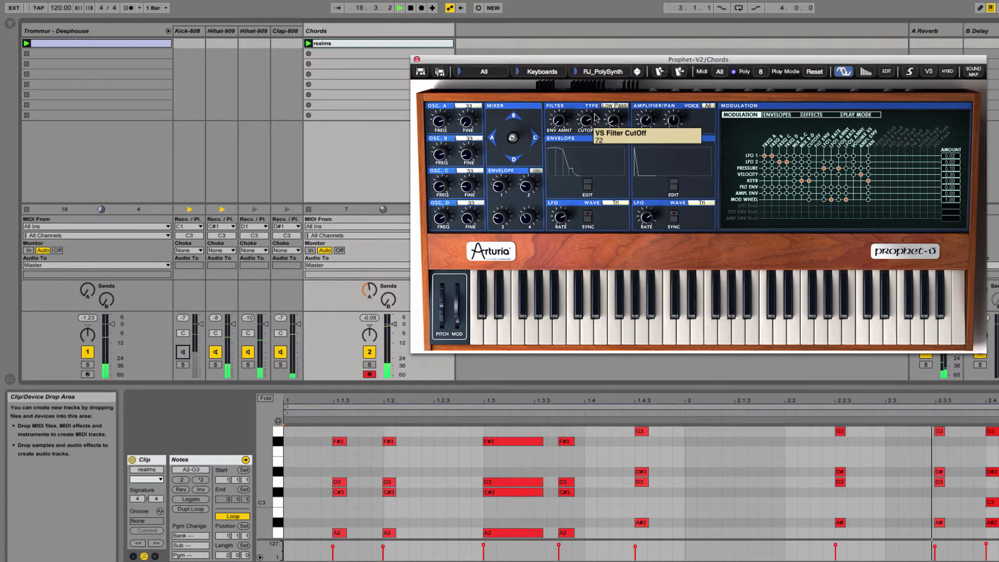
{"action": "left_click_drag", "start_coordinate": [595, 117], "coordinate": [600, 109]}
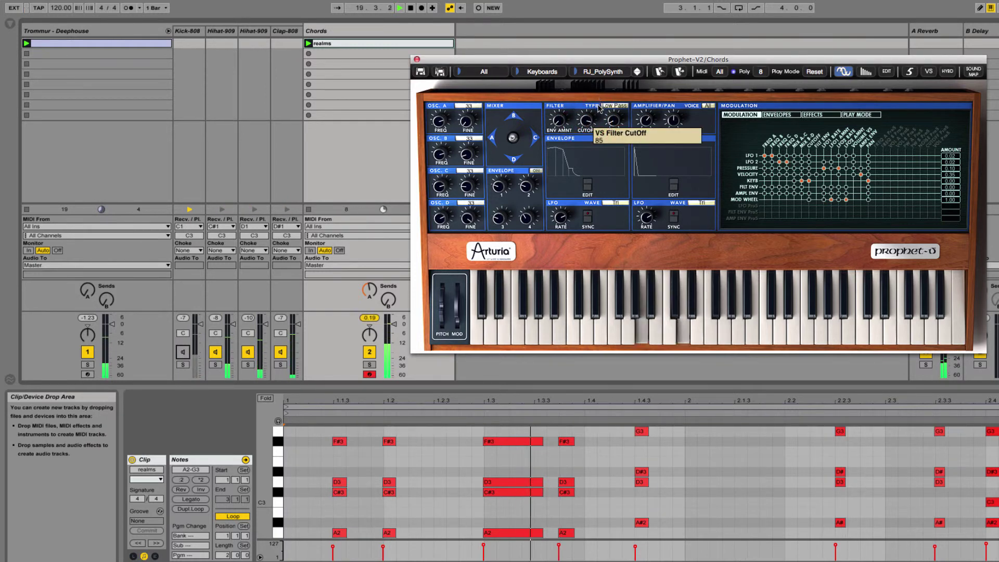
{"action": "left_click", "coordinate": [183, 353]}
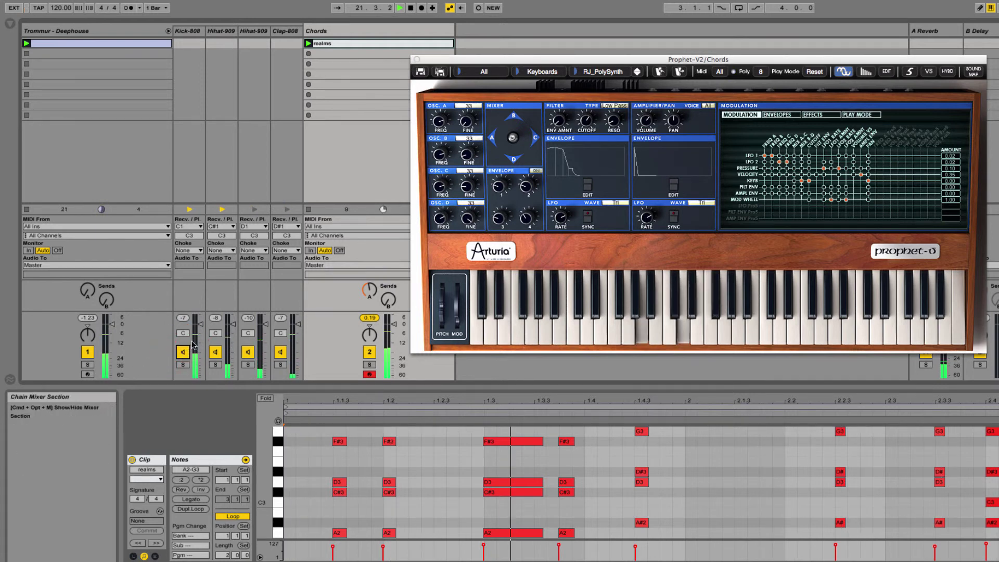